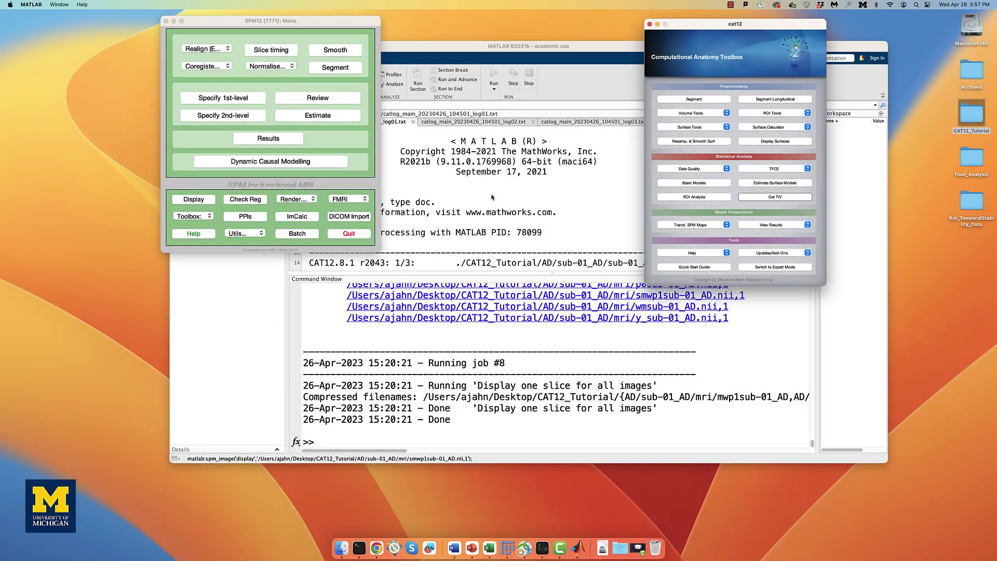
Load all 12 cat_*.xml subject reports from the AD and CN folders into the Get TIV job.
click(769, 199)
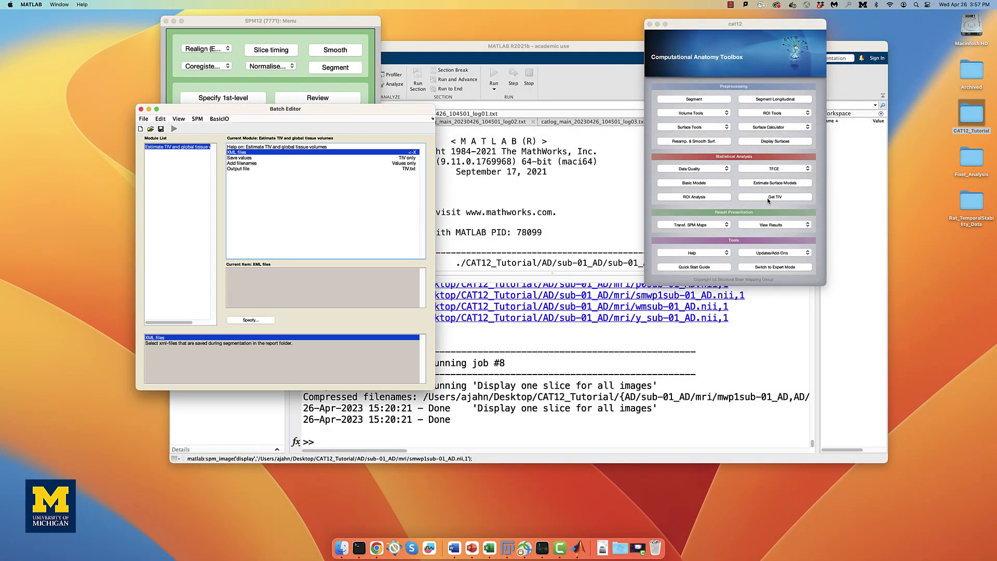
drag(344, 110, 488, 83)
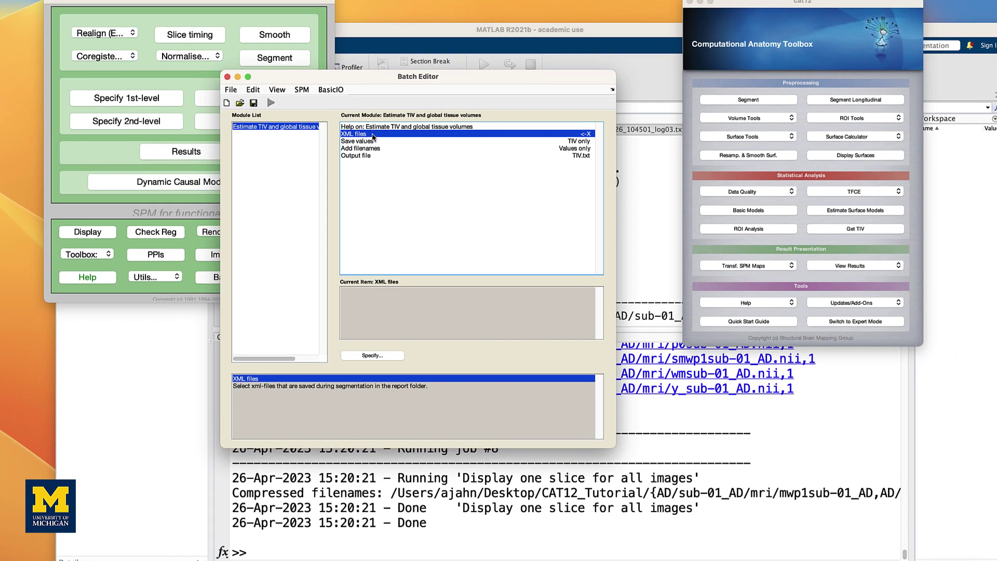
double_click(372, 134)
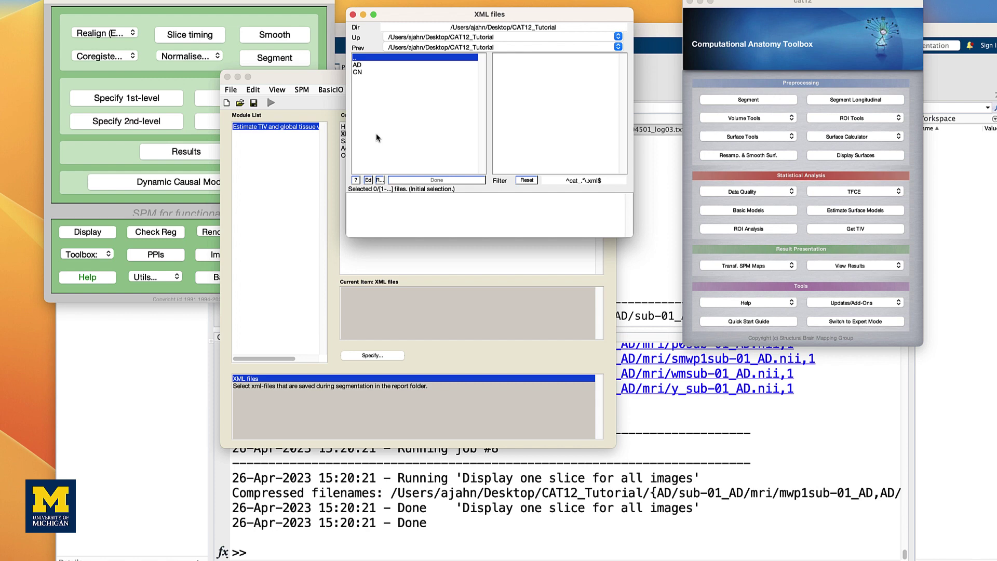
drag(615, 181, 562, 180)
click(379, 180)
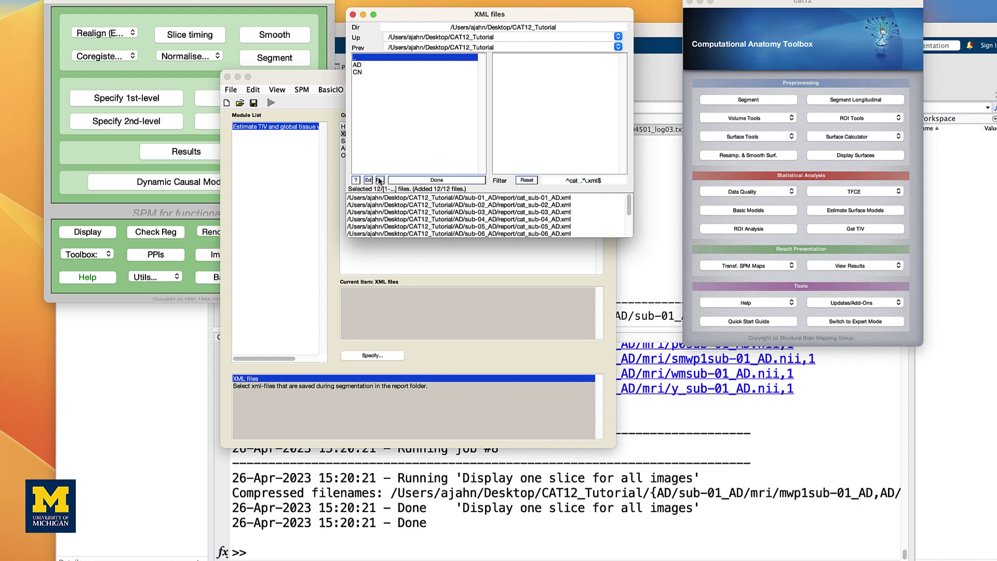
scroll(471, 207, down, 3)
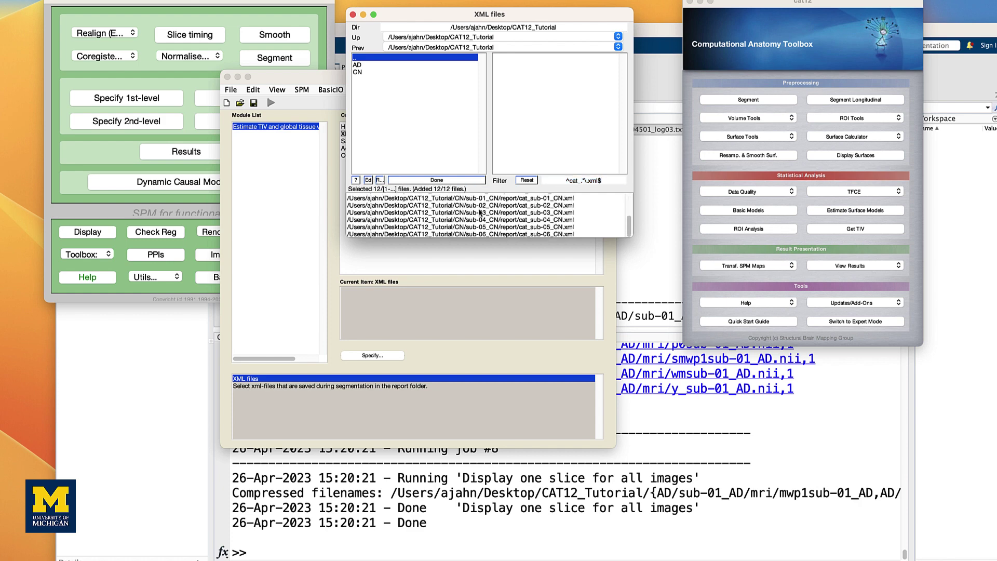
scroll(470, 207, up, 3)
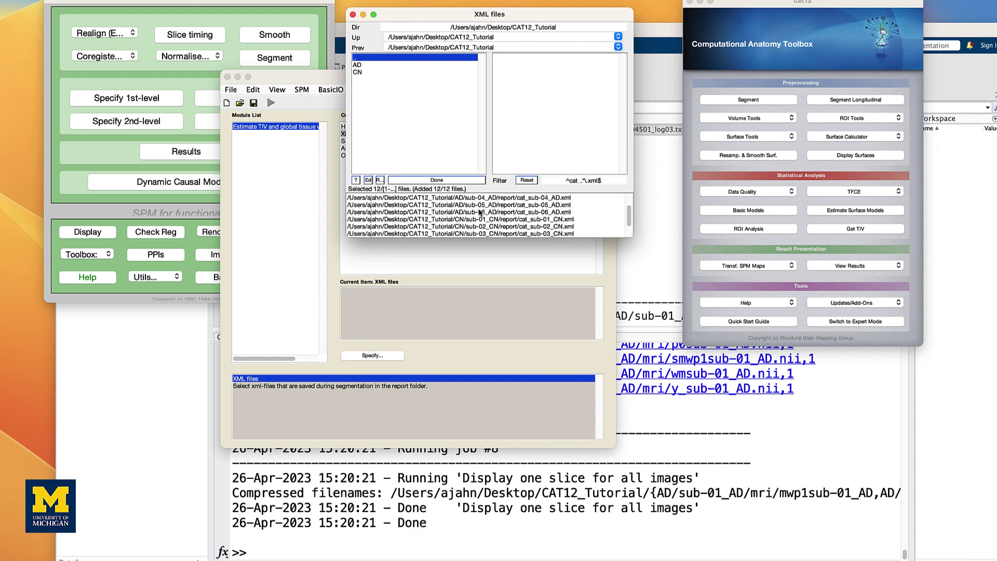
click(444, 180)
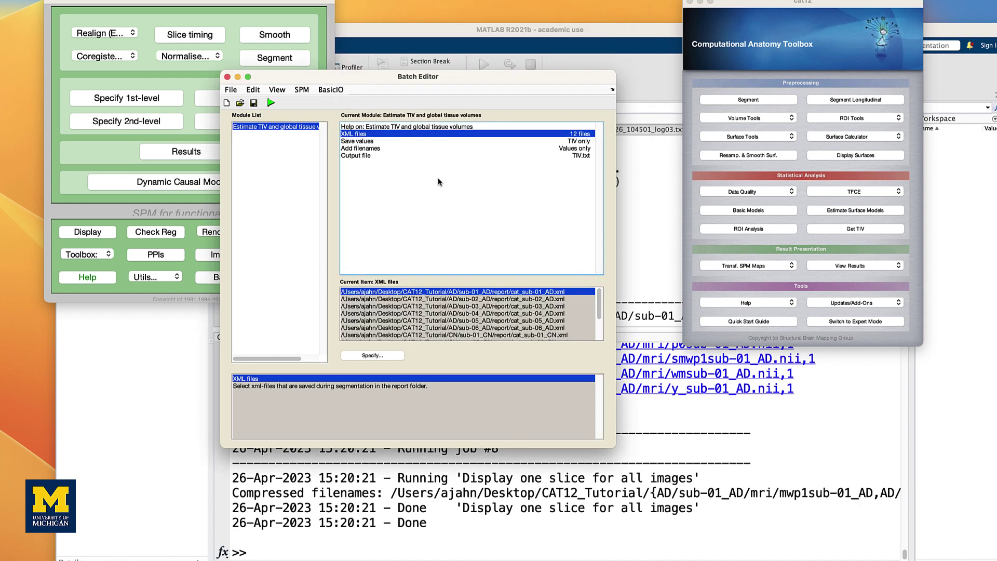
Run the TIV estimation and open TIV.txt to review its twelve volume values.
click(271, 103)
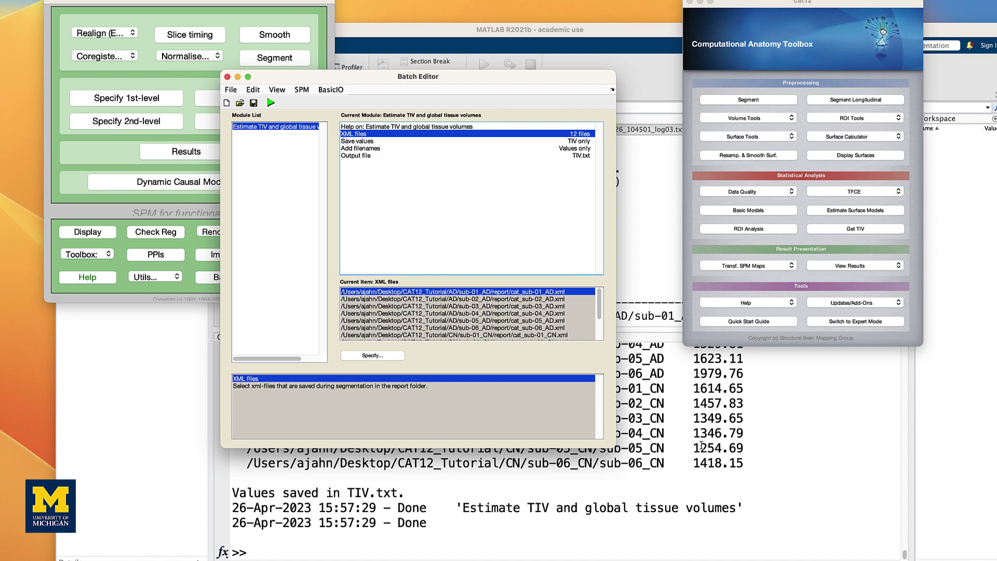
click(702, 446)
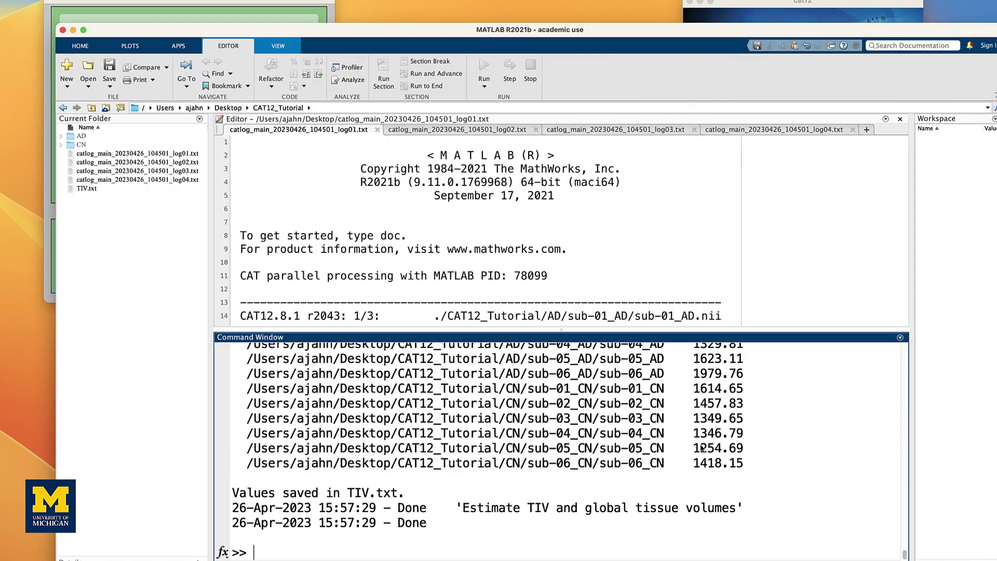
text(open TIV.txt)
key(Return)
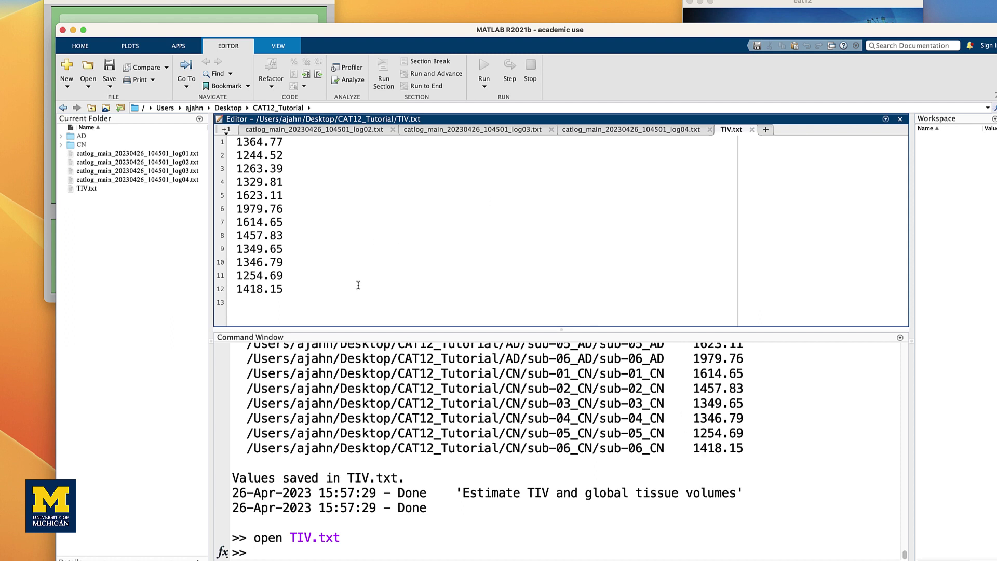
click(318, 289)
key(super+a)
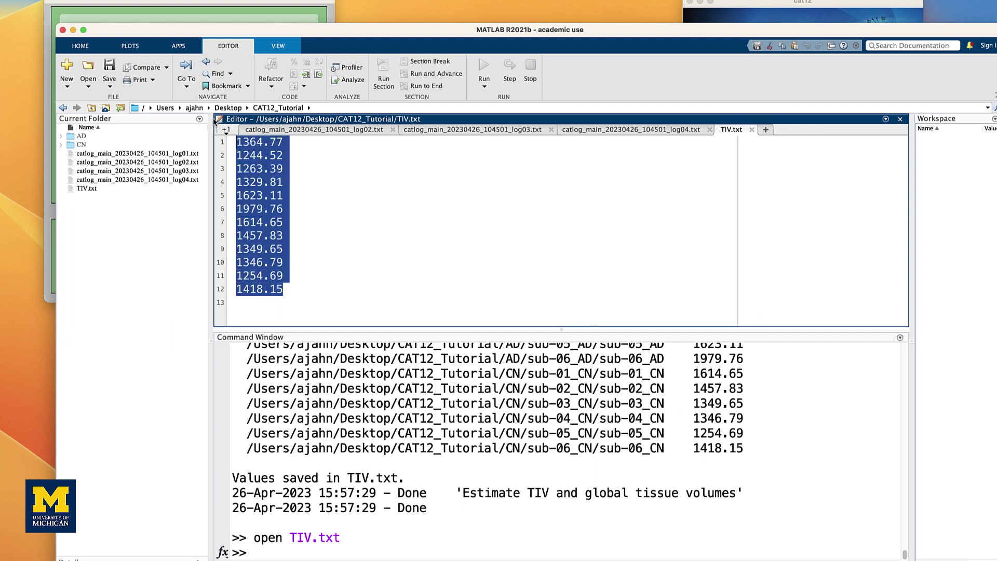
click(375, 247)
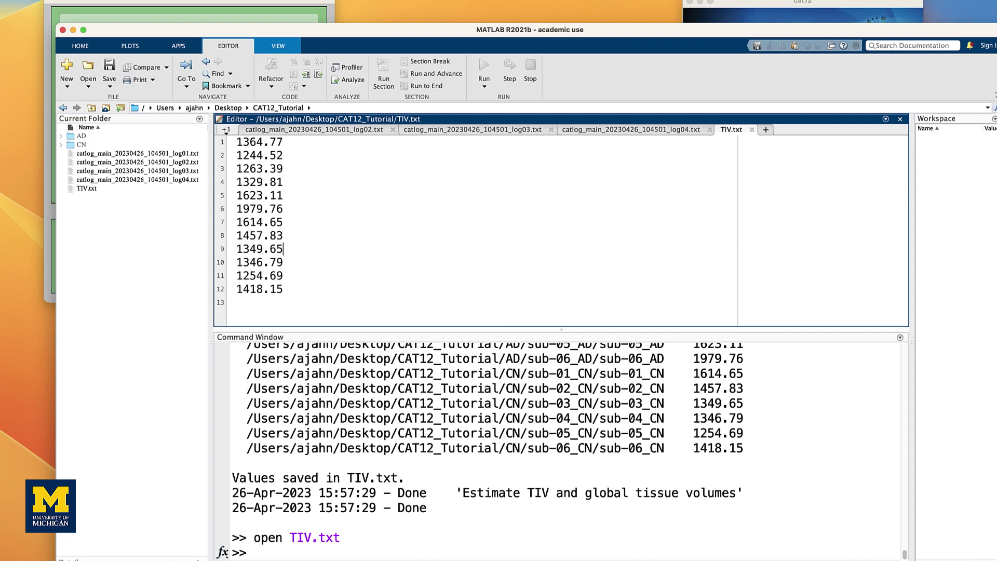
Move MATLAB aside, raise the SPM and CAT12 windows, and close the finished TIV Batch Editor.
drag(396, 34, 403, 125)
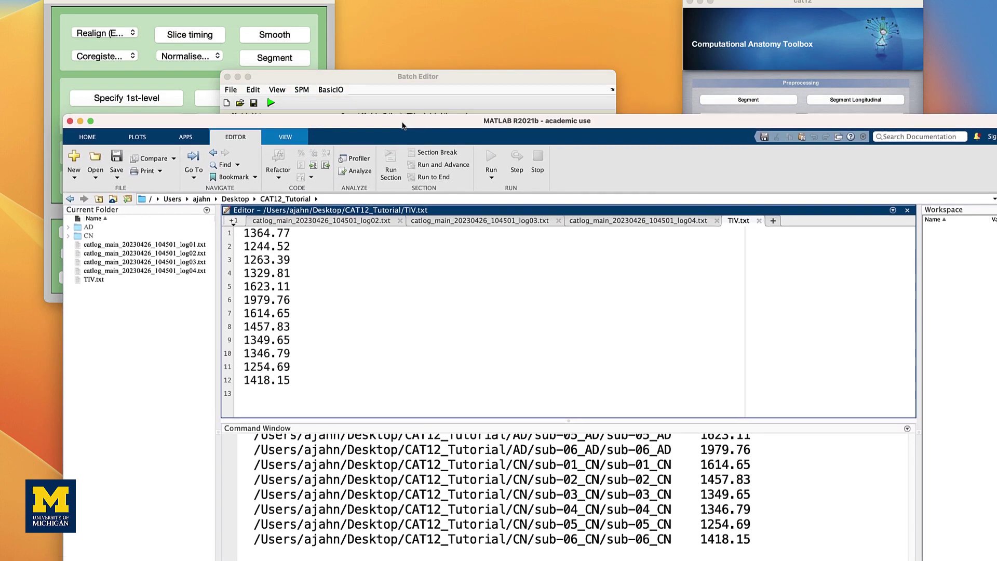
click(260, 3)
click(800, 2)
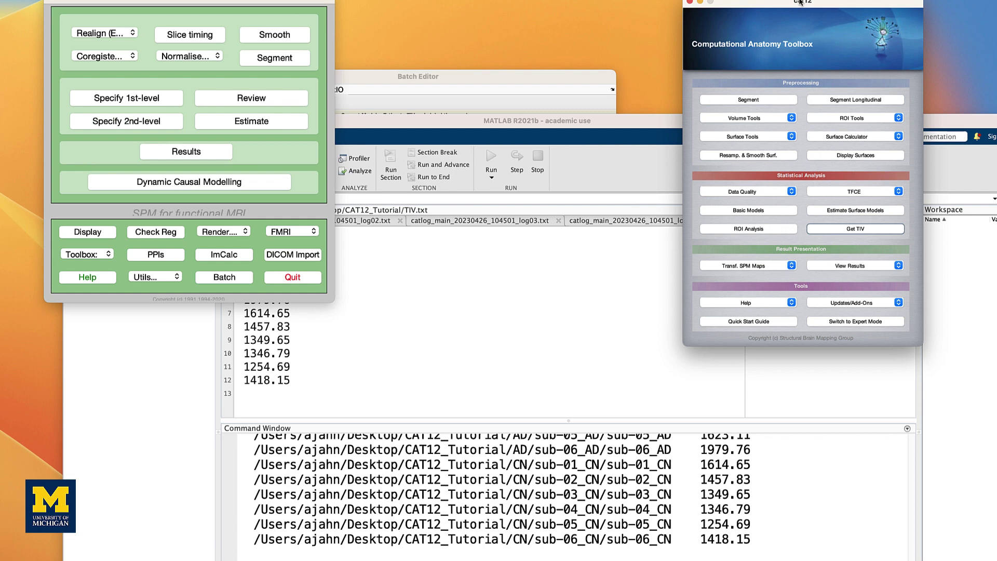
click(730, 211)
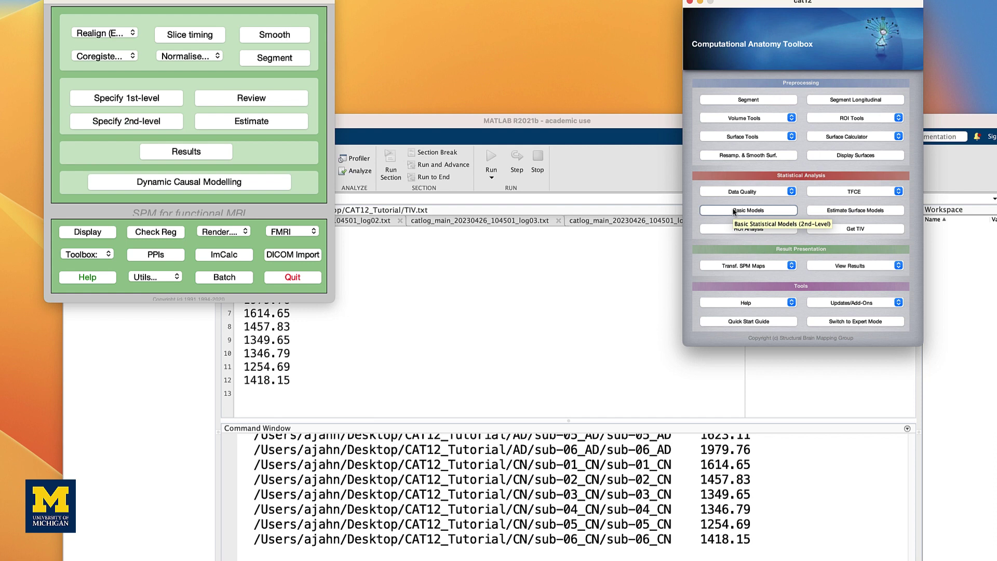
Check the working directory with pwd, then create the folder 2ndLevel_AD_CN with mkdir.
click(642, 497)
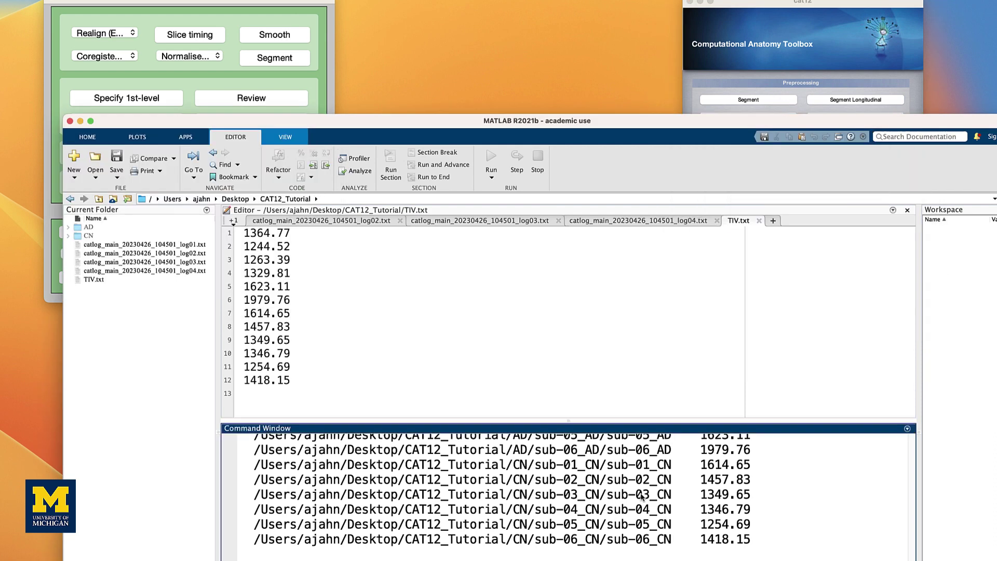
text(pwd)
key(Return)
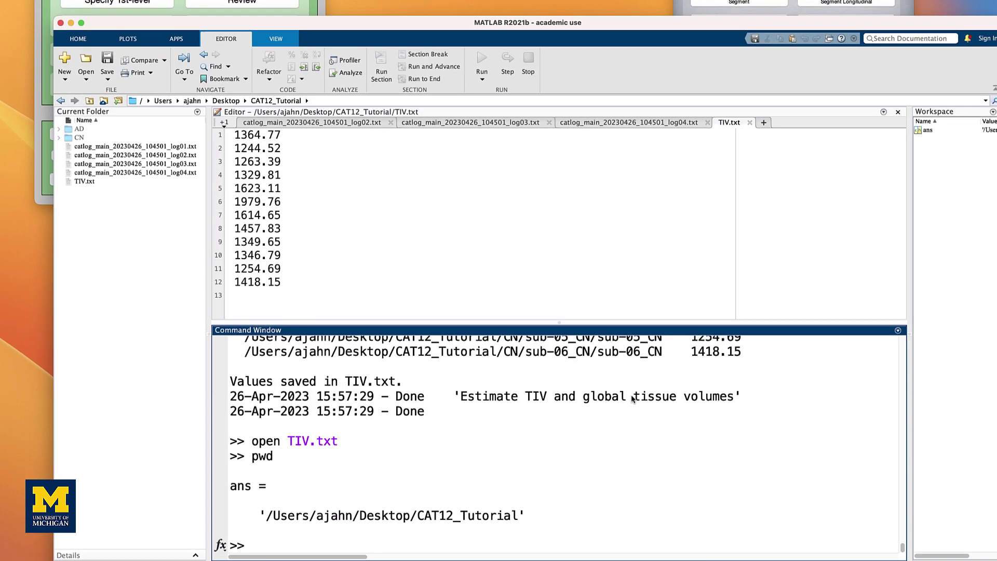
text(mkdir 2ndLevel_AD_CN)
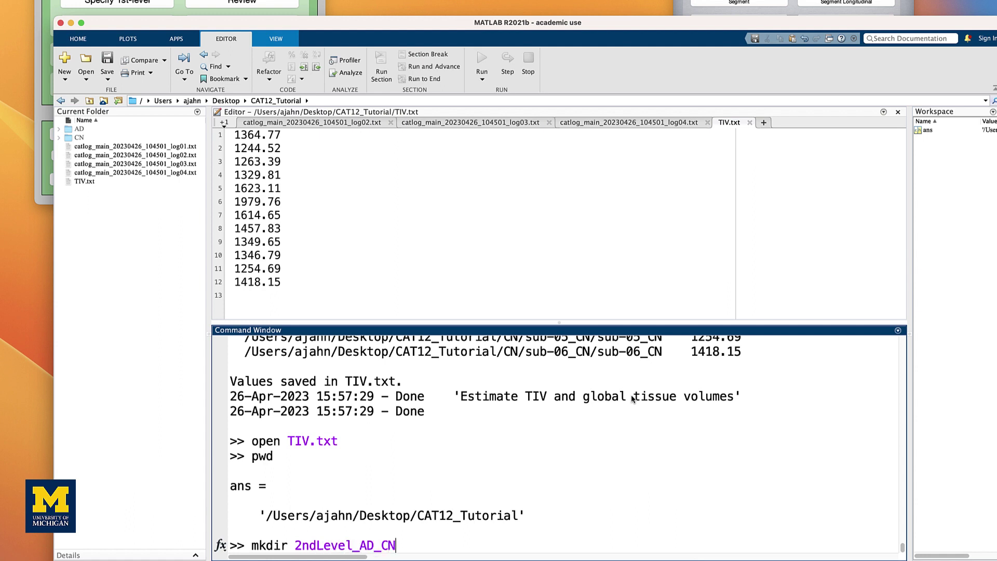
key(Return)
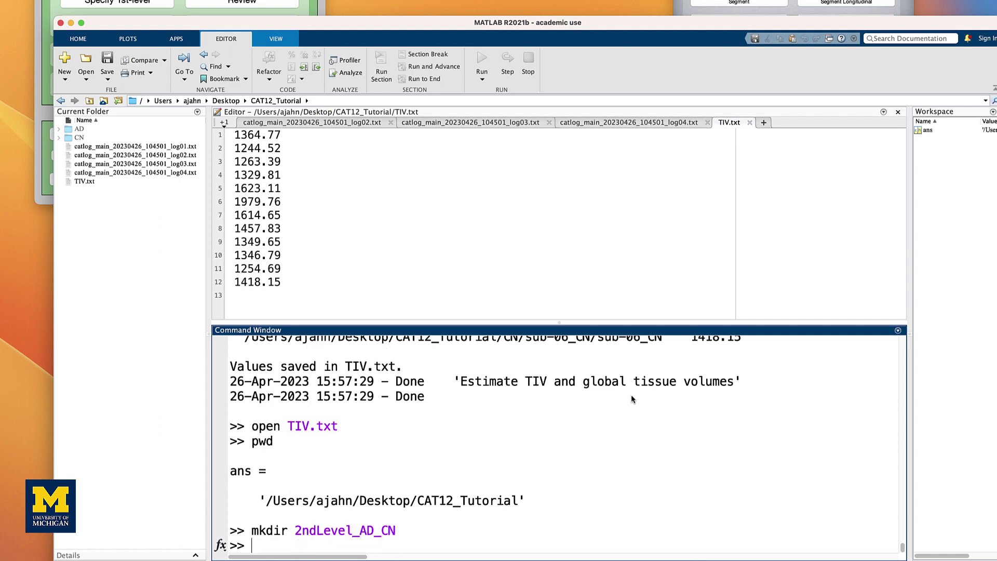
click(764, 11)
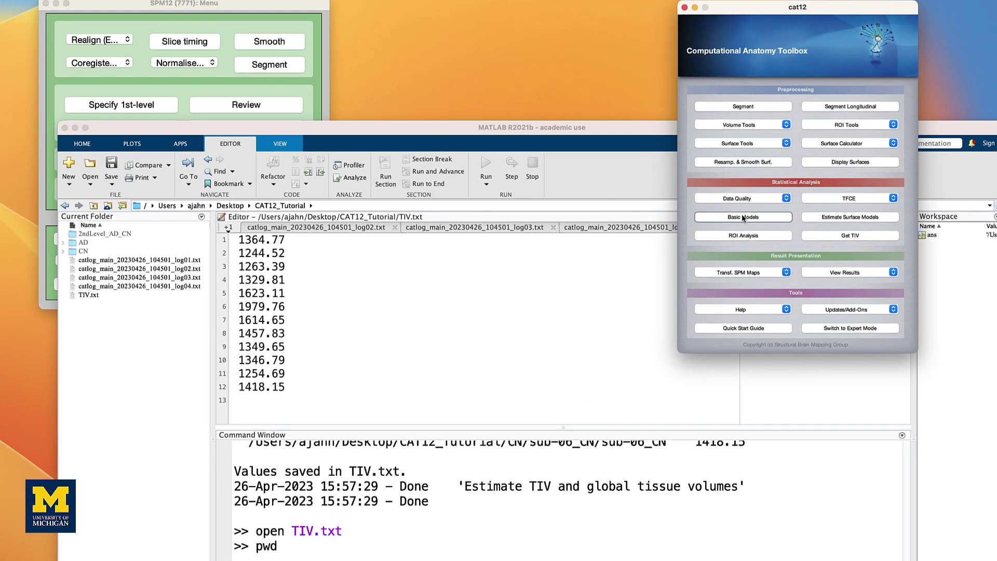
Start the basic two-group model with 2ndLevel_AD_CN as its output directory.
click(743, 217)
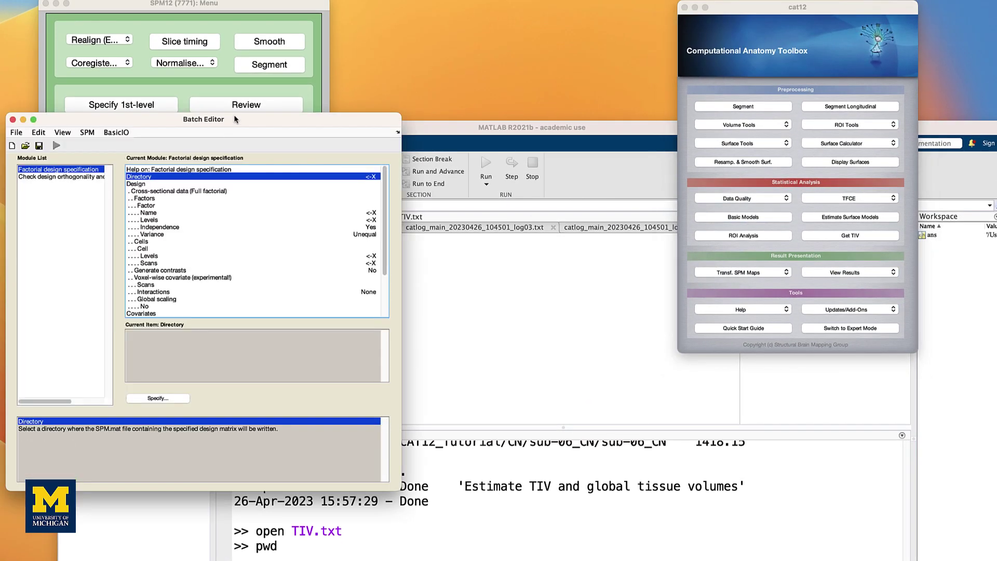
drag(234, 118, 463, 105)
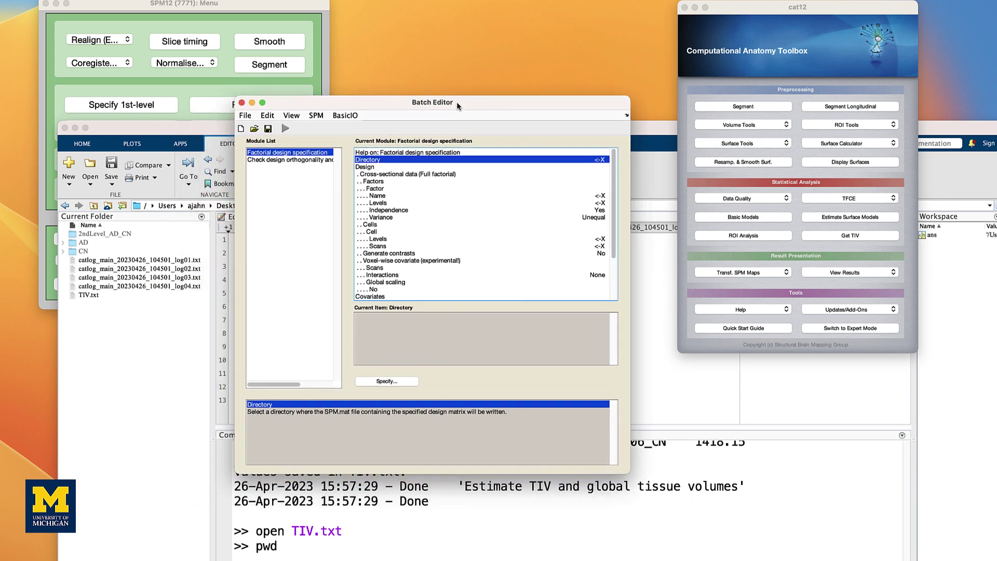
double_click(394, 161)
click(499, 72)
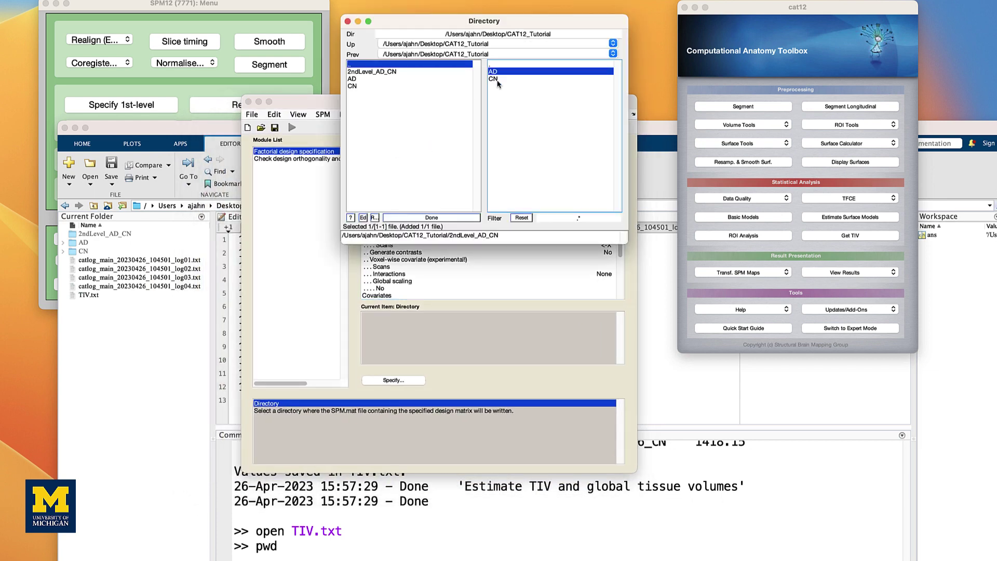
click(433, 218)
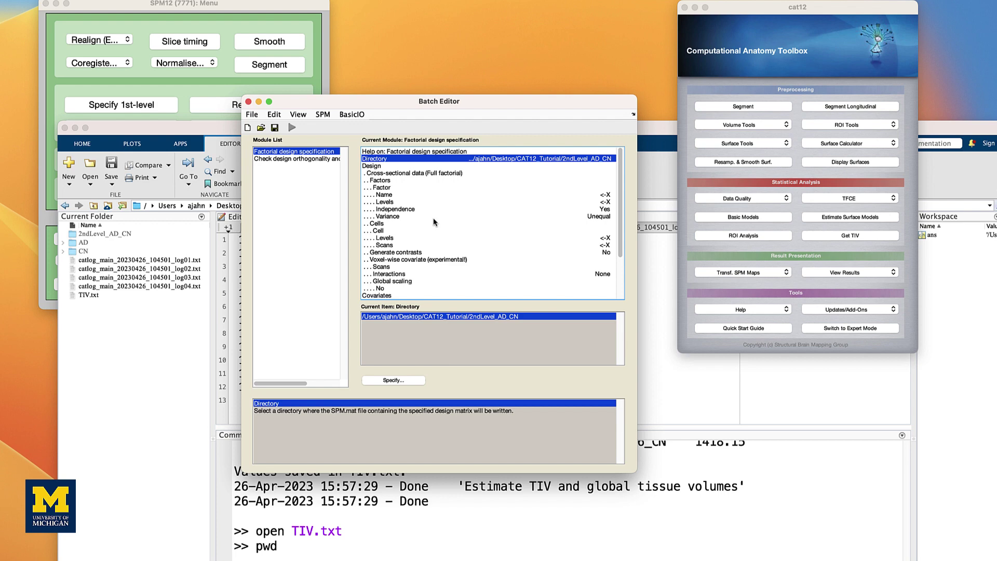
Name the factor 'Group' with 2 levels and add a second cell.
double_click(392, 196)
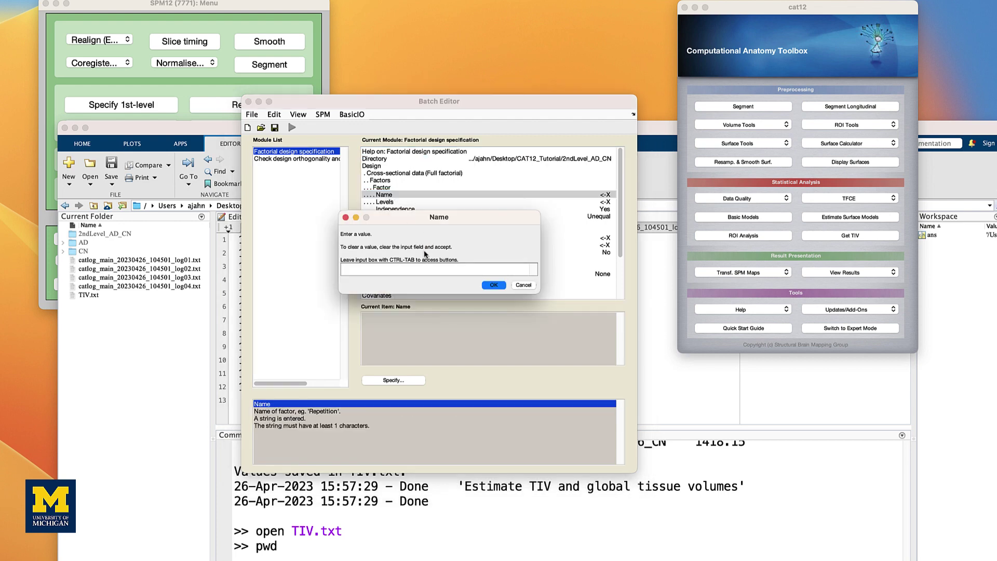
text(Group)
click(494, 285)
click(391, 202)
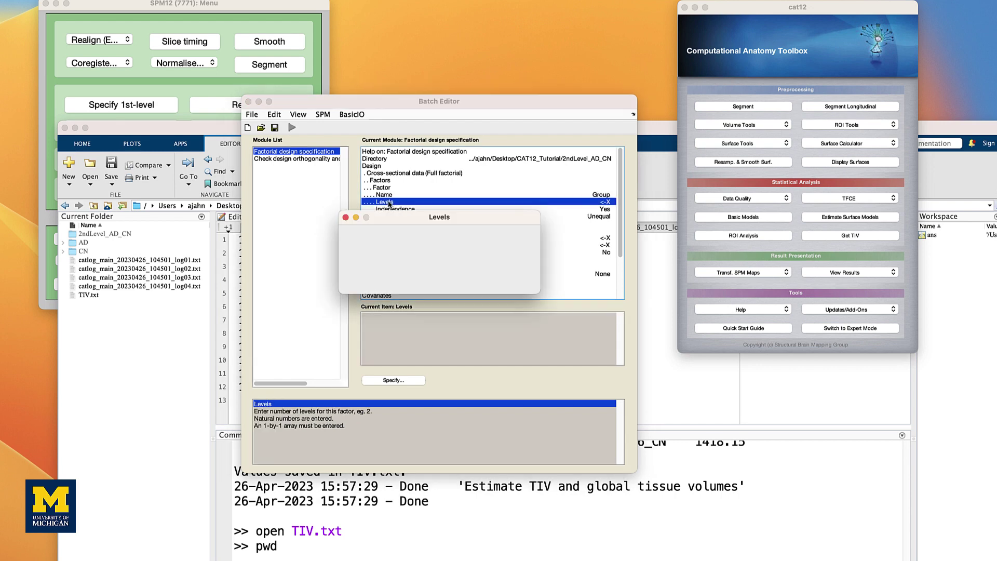
text(2)
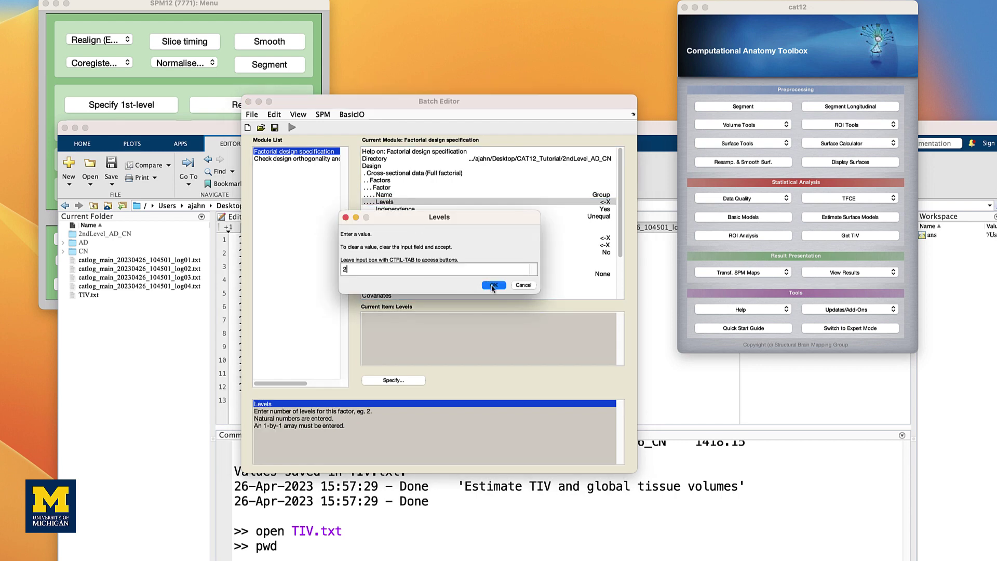
click(493, 286)
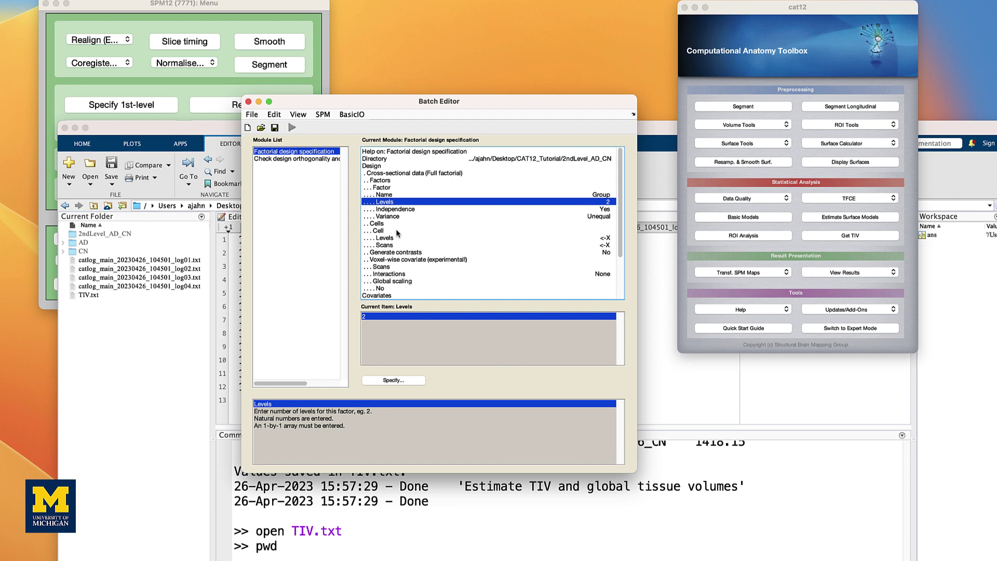
click(383, 224)
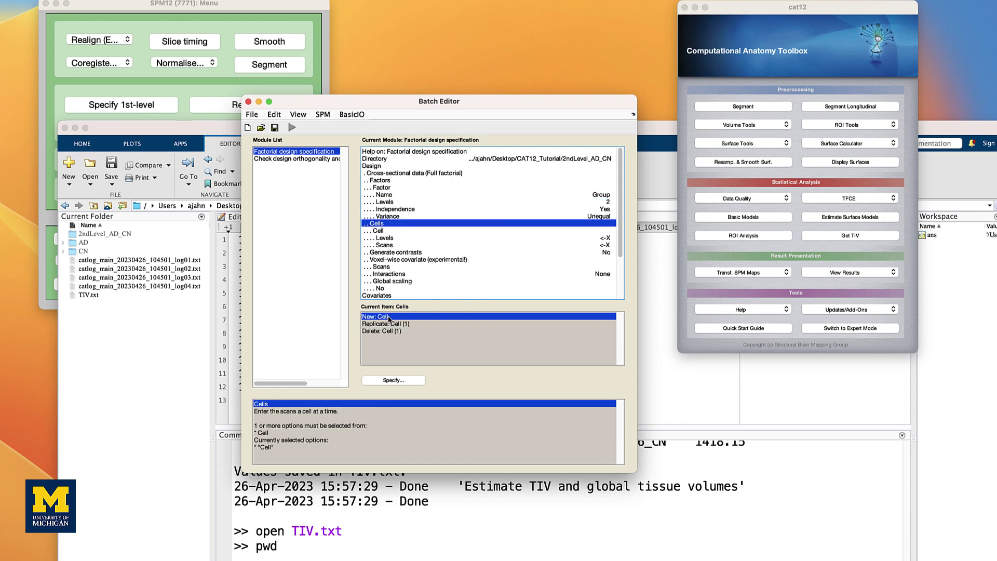
double_click(389, 317)
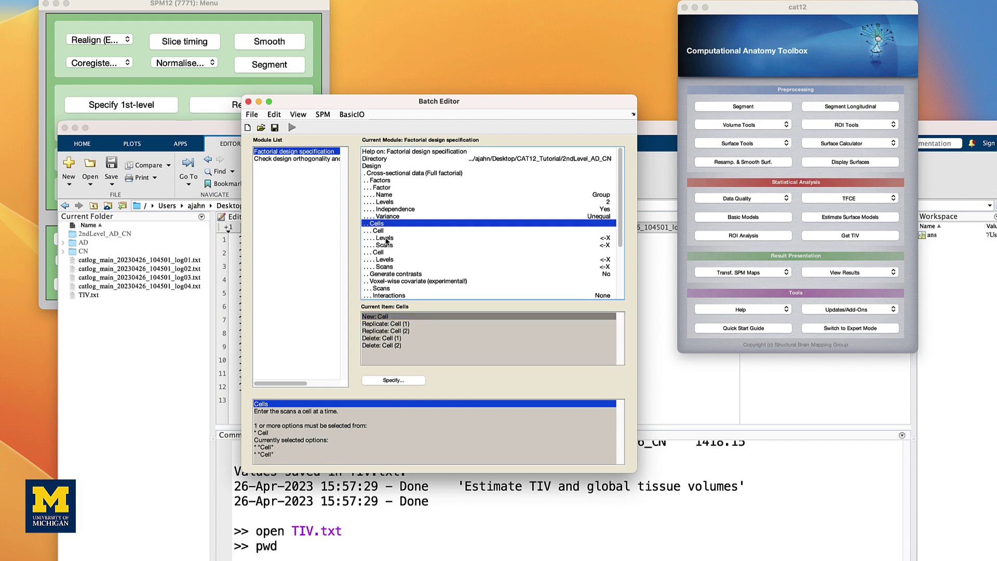
double_click(387, 240)
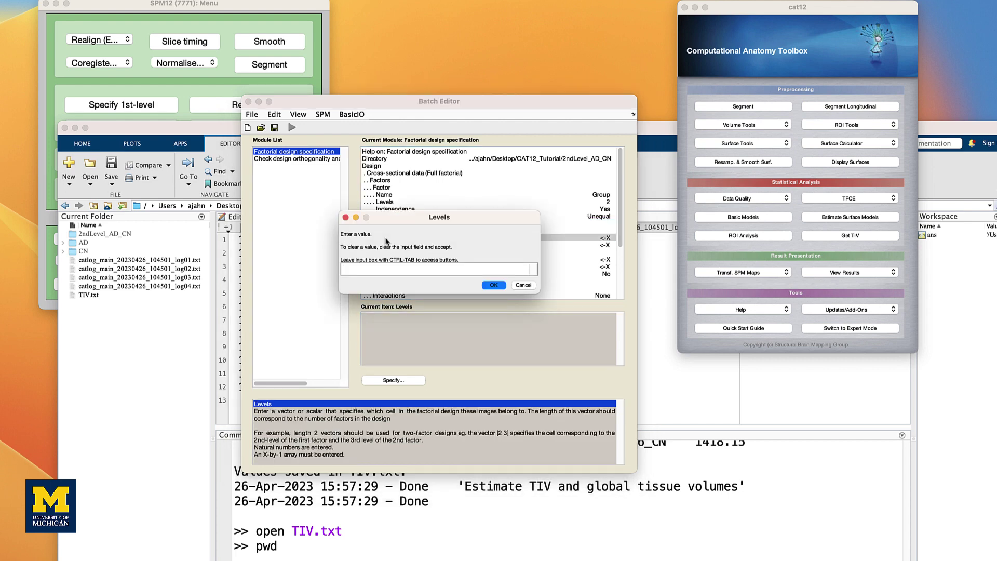
Set the first cell to level 1 and give it the six smwp1 AD images, selected recursively.
text(1)
click(494, 285)
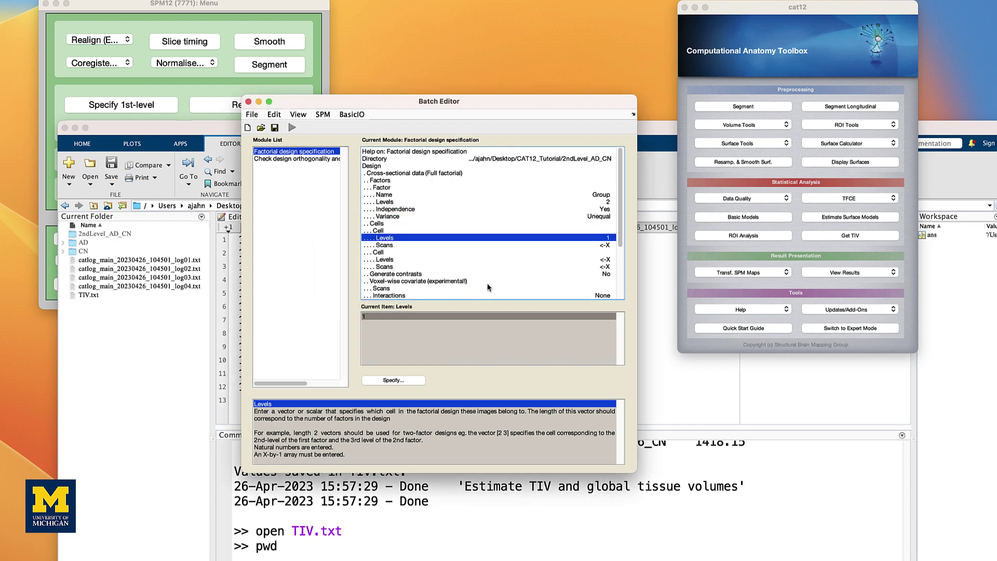
double_click(385, 245)
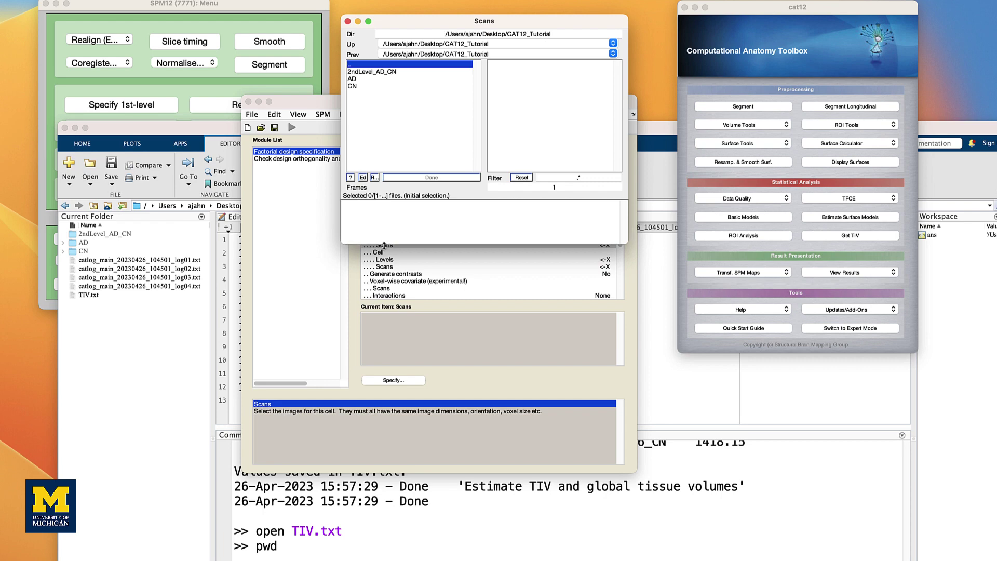
click(355, 81)
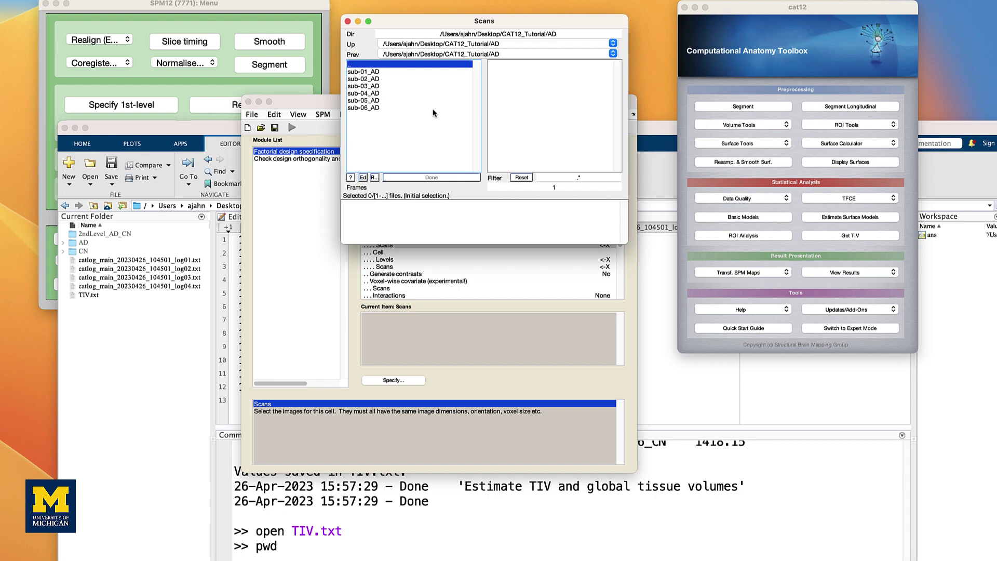
click(559, 176)
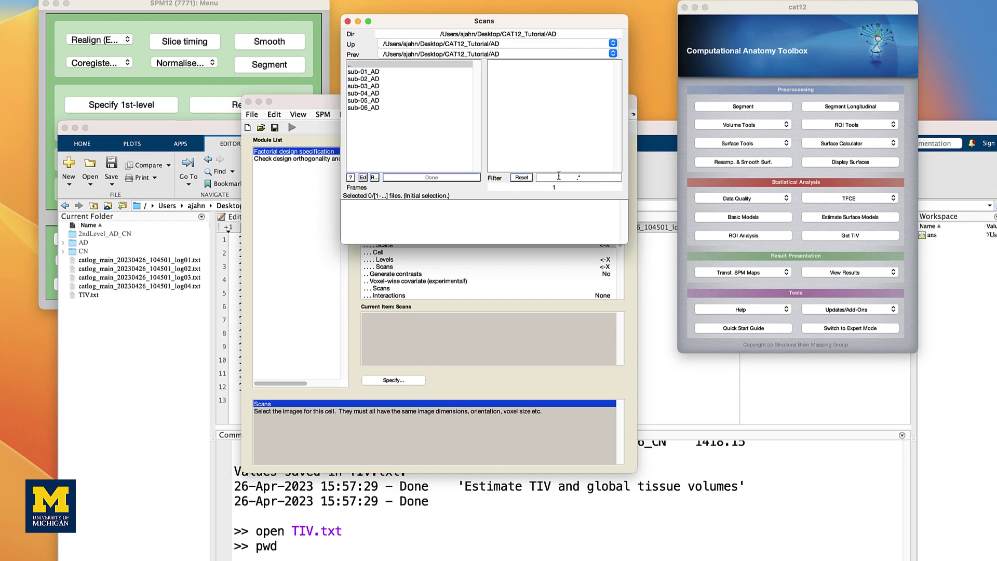
text(smwp1)
click(375, 177)
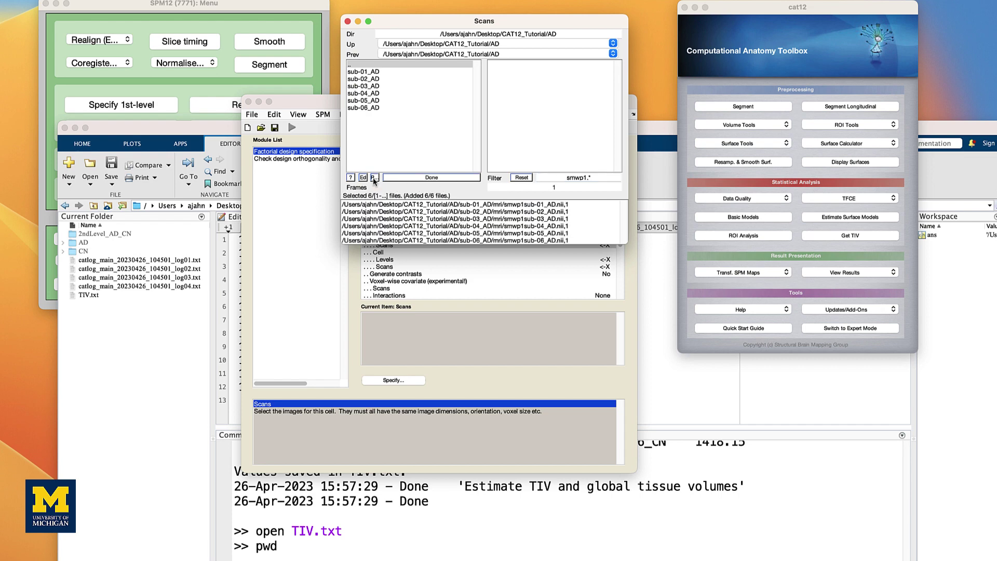
click(411, 177)
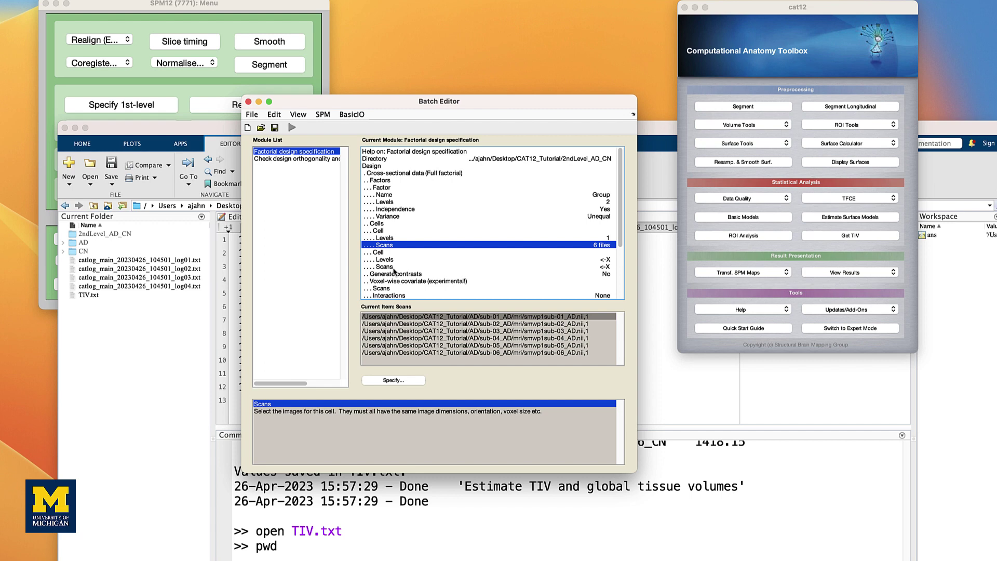
Set the second cell to level 2 and give it the six smwp1 CN images, selected recursively.
double_click(384, 259)
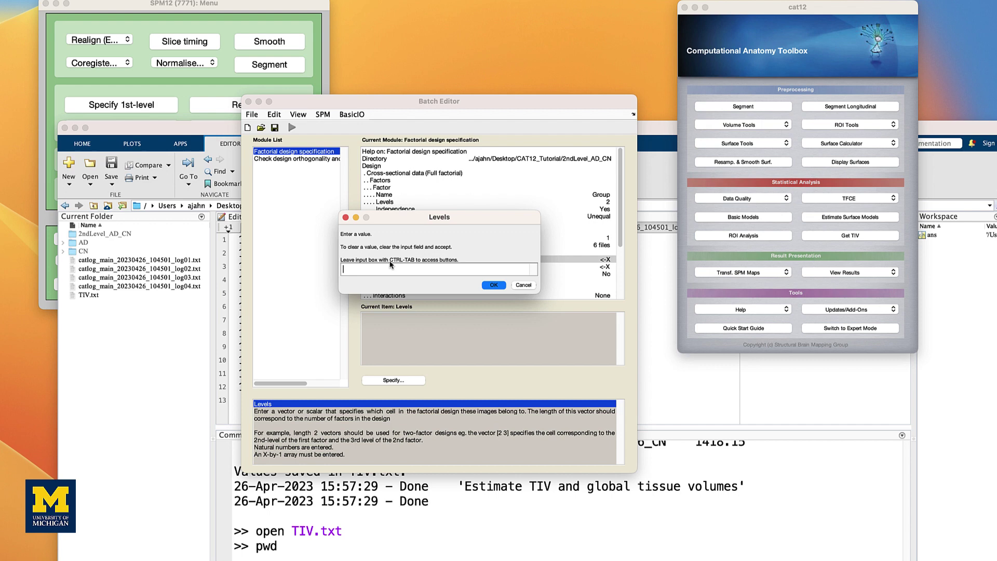
click(493, 286)
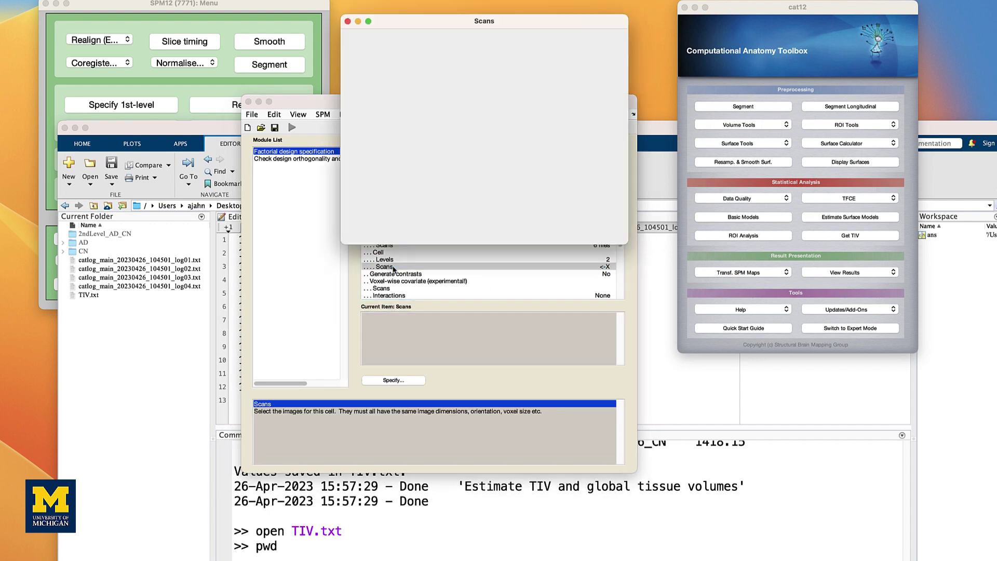
double_click(363, 87)
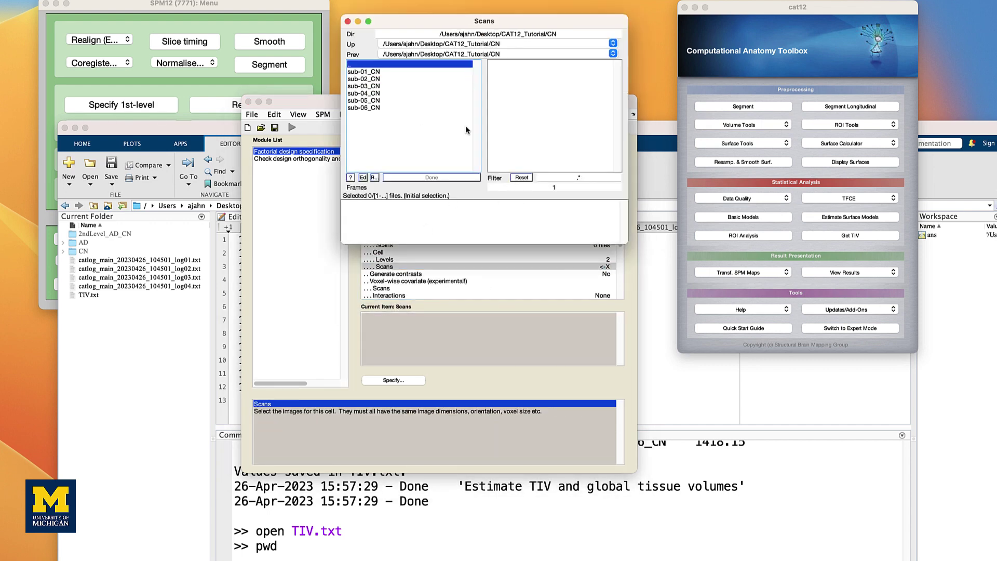
click(557, 178)
text(smwp1)
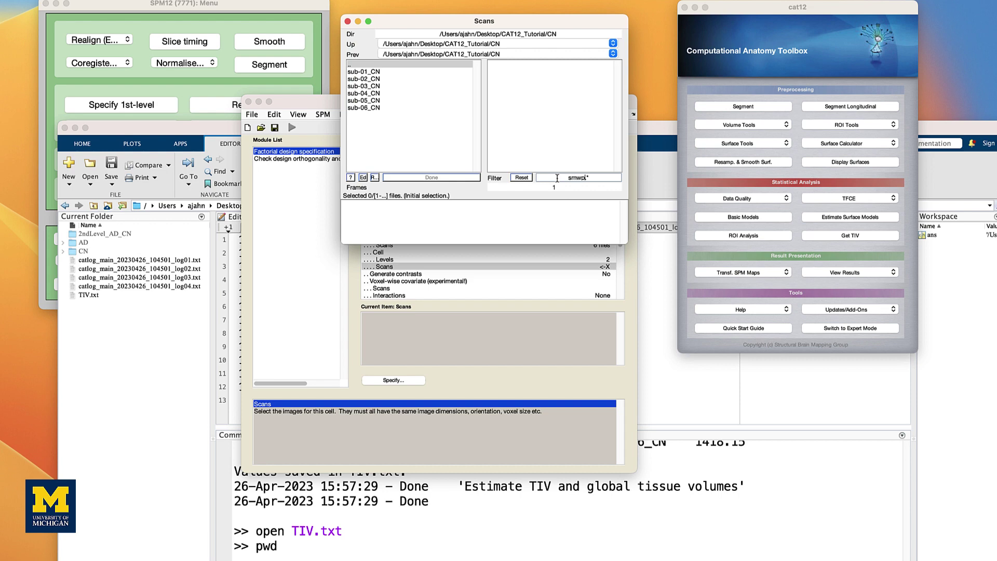
click(374, 178)
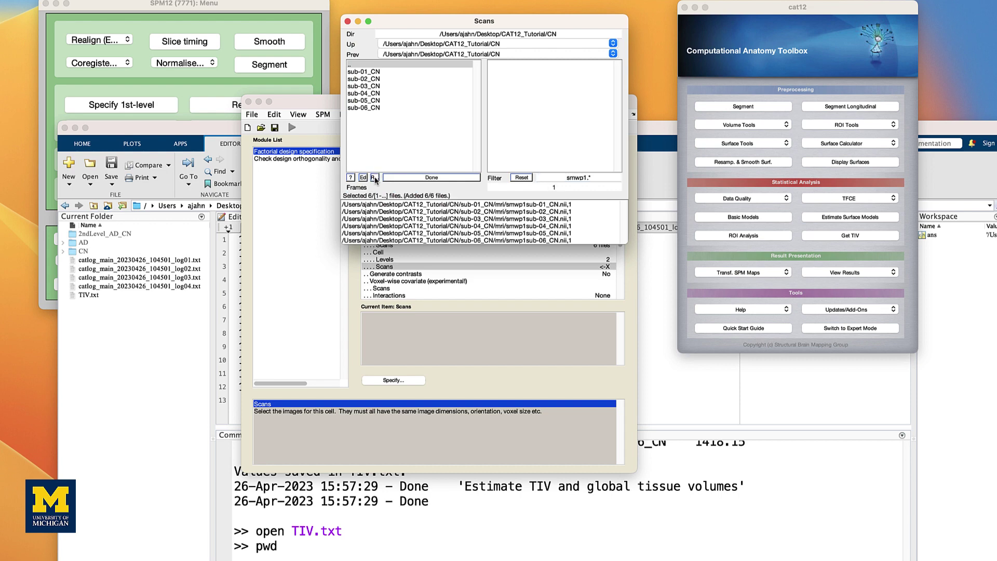
click(428, 178)
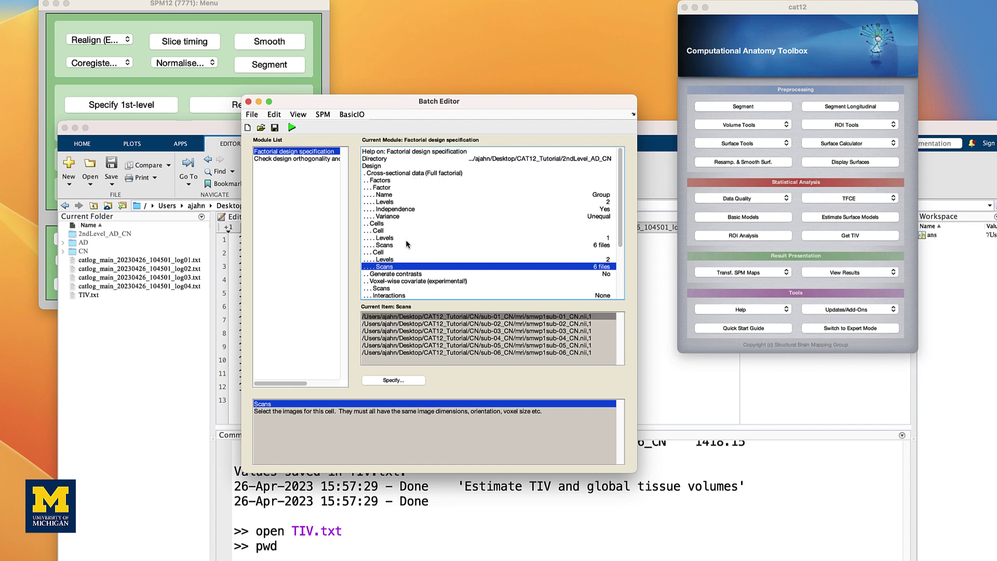
scroll(407, 279, down, 3)
scroll(406, 279, down, 1)
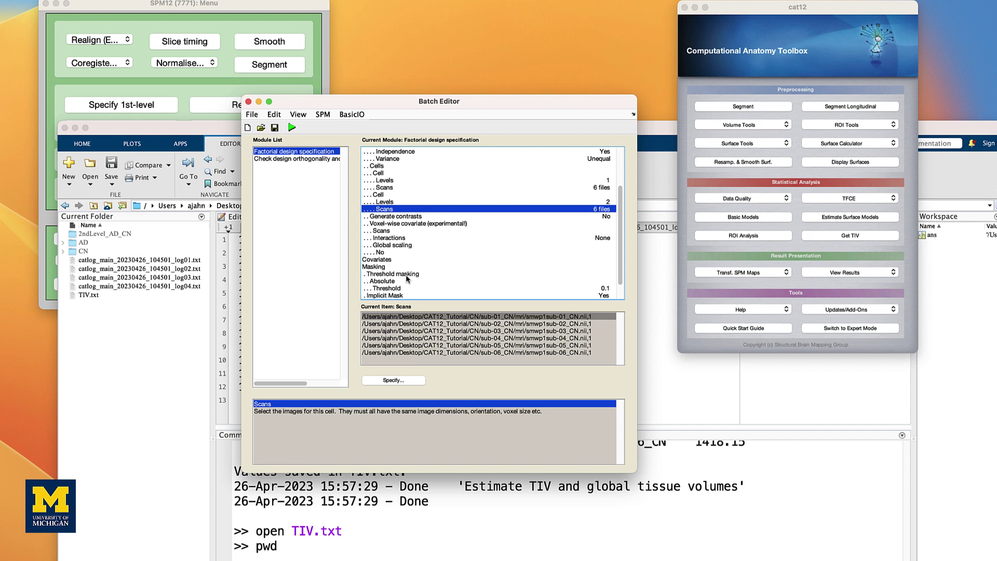
Add a new covariate to the design and name it TIV.
click(390, 259)
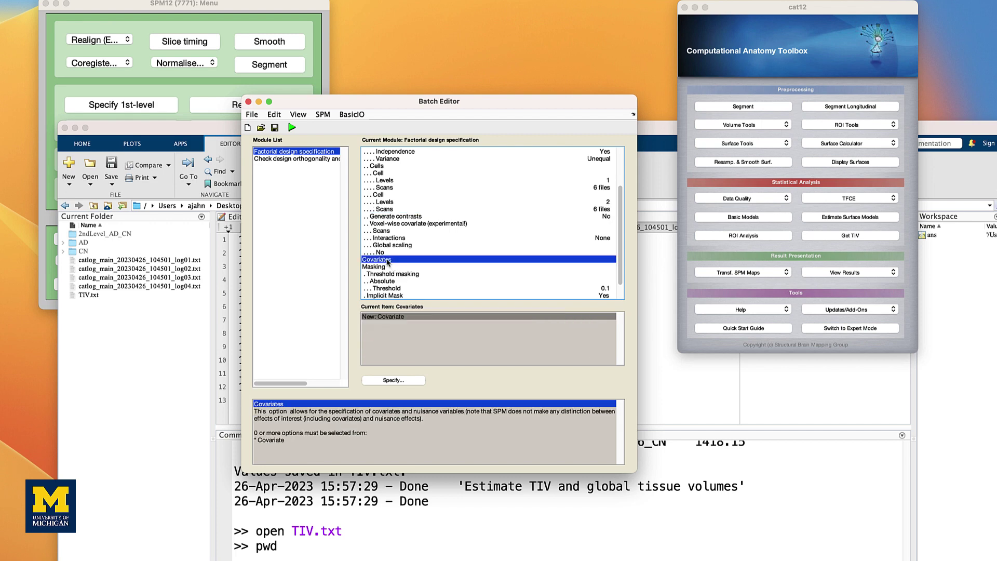
double_click(392, 323)
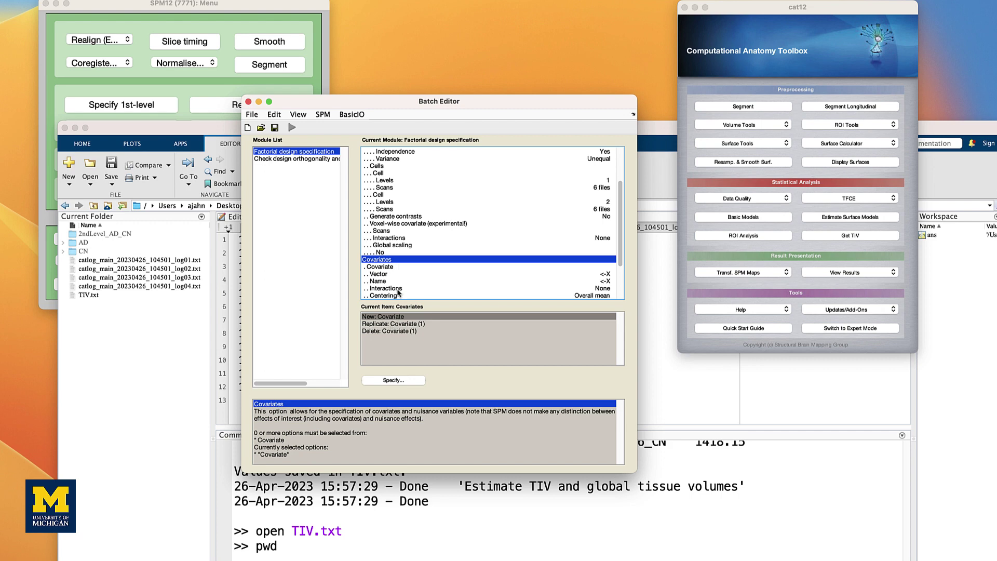
scroll(390, 277, down, 3)
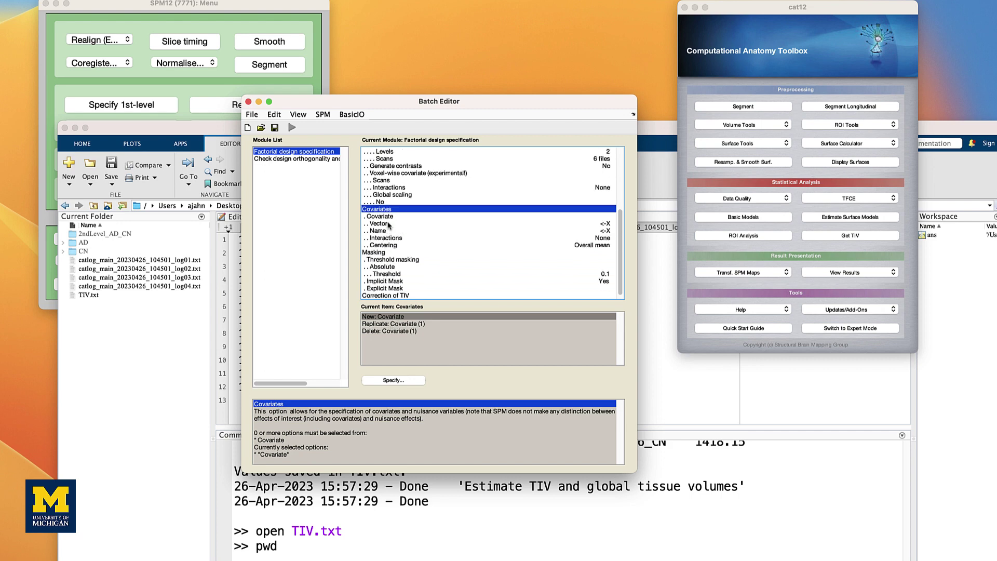
click(384, 232)
double_click(384, 232)
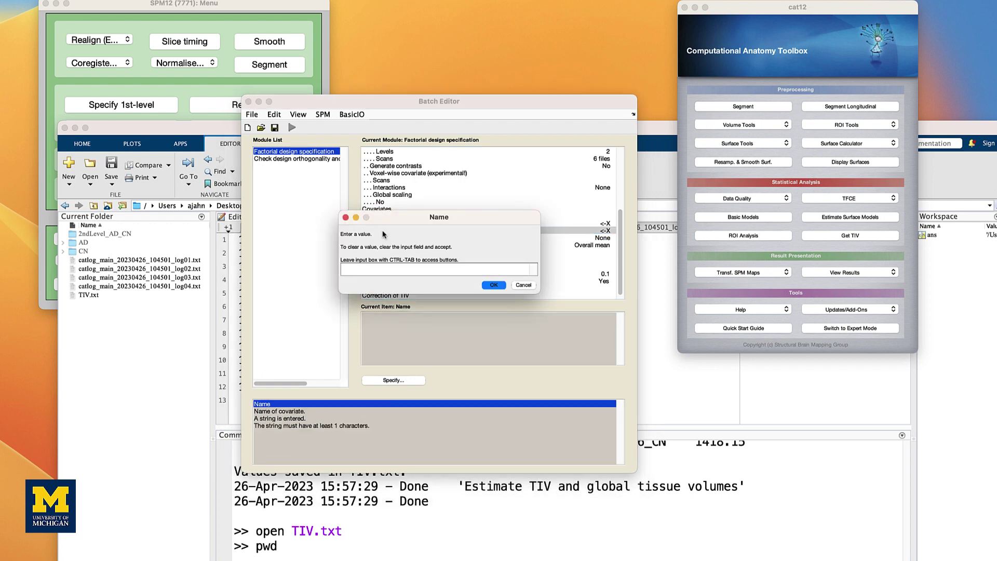
text(TIV)
click(496, 285)
click(380, 224)
Copy the twelve values from TIV.txt and paste them as the TIV covariate vector.
double_click(379, 224)
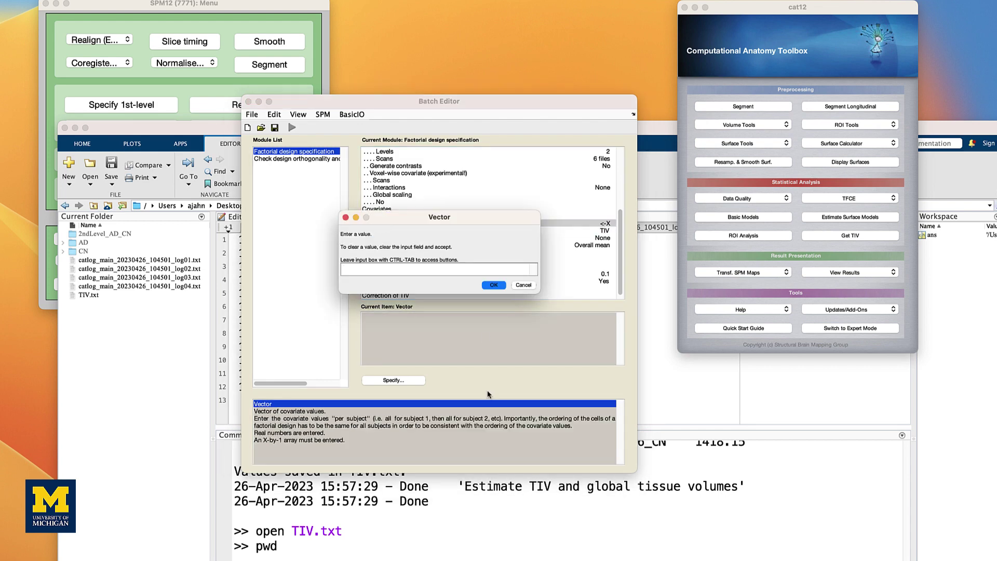
click(513, 487)
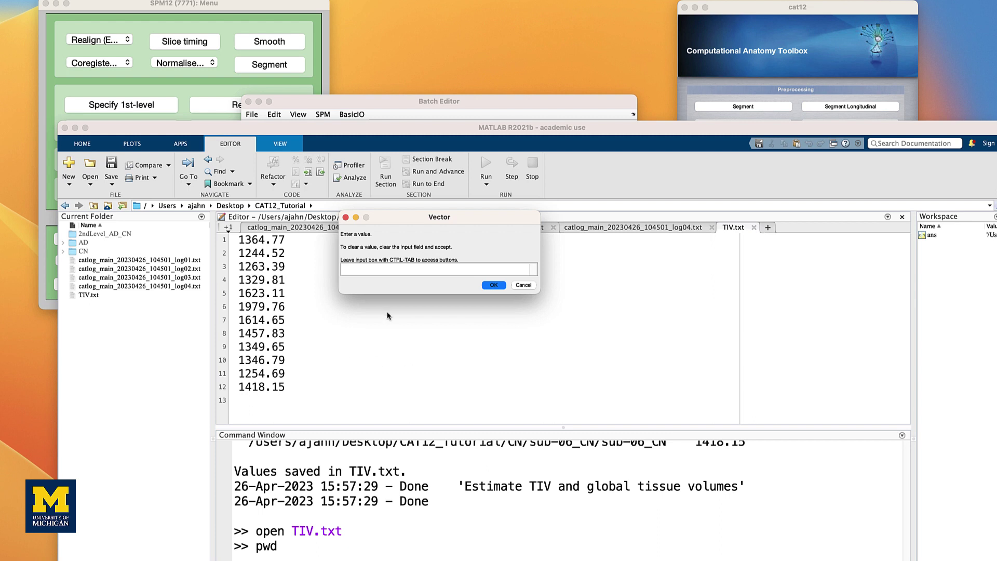
click(496, 286)
click(294, 389)
drag(293, 388, 236, 240)
click(459, 103)
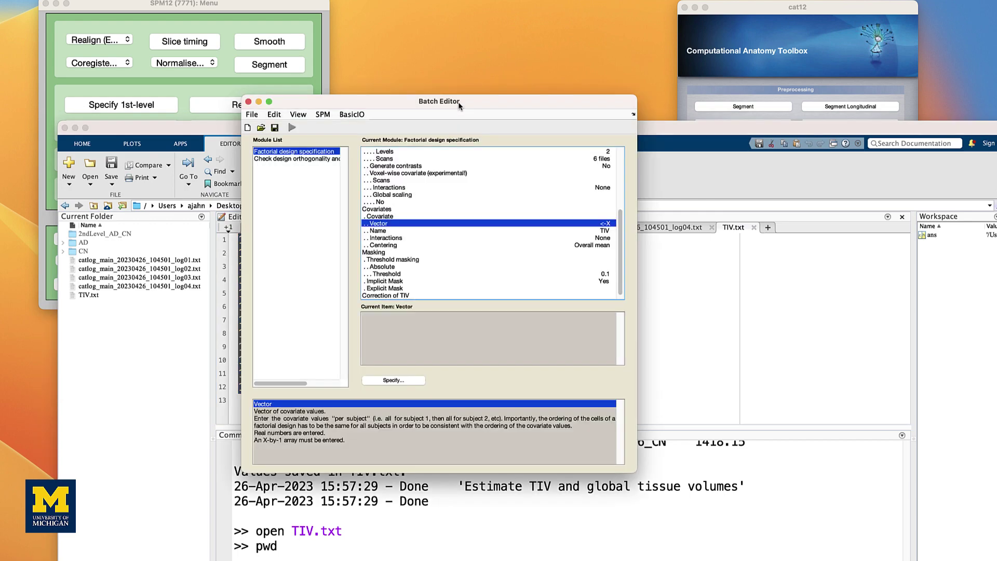
double_click(400, 224)
key(cmd+v)
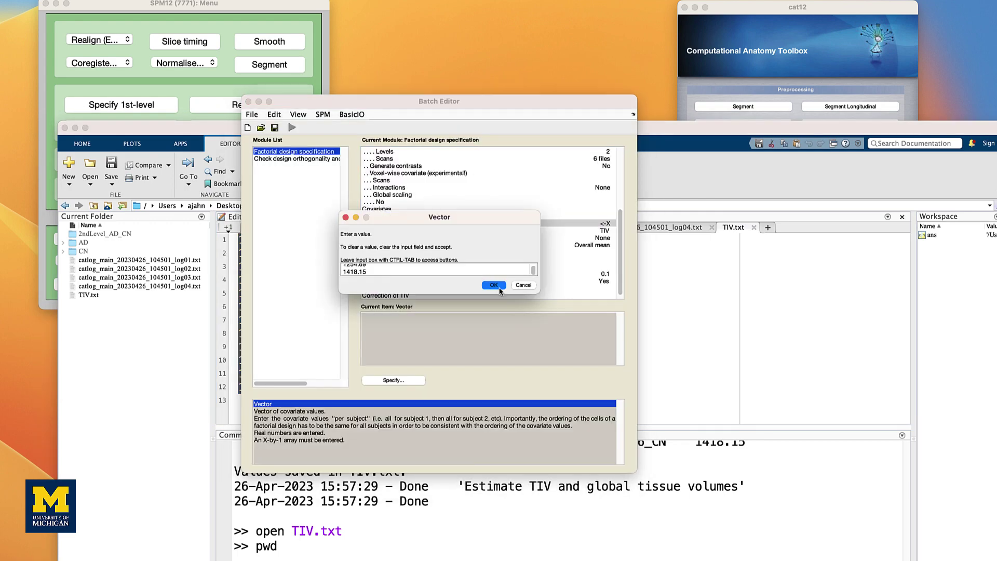
click(498, 286)
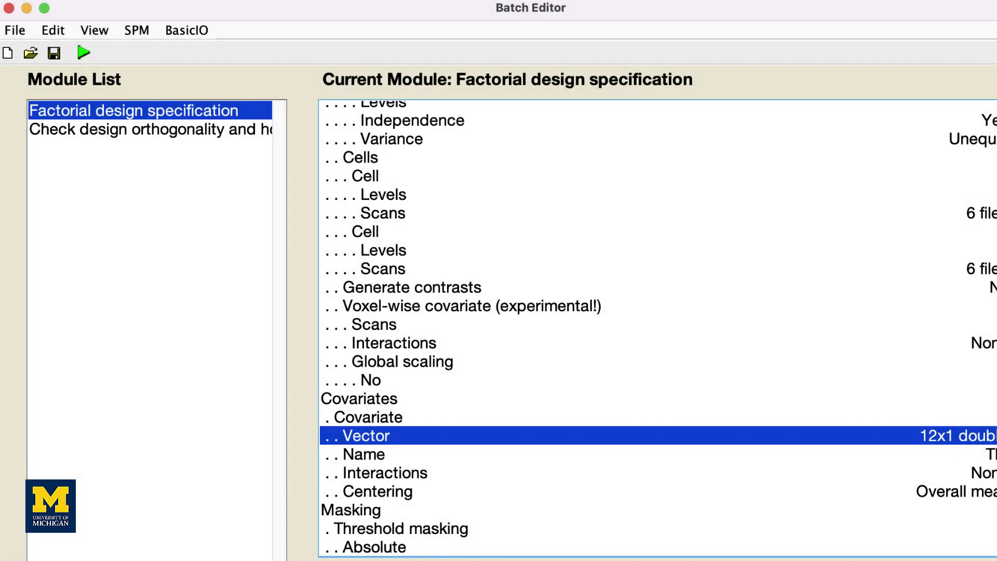
Show the 'Check design orthogonality and homogeneity' module settings in the batch.
click(110, 133)
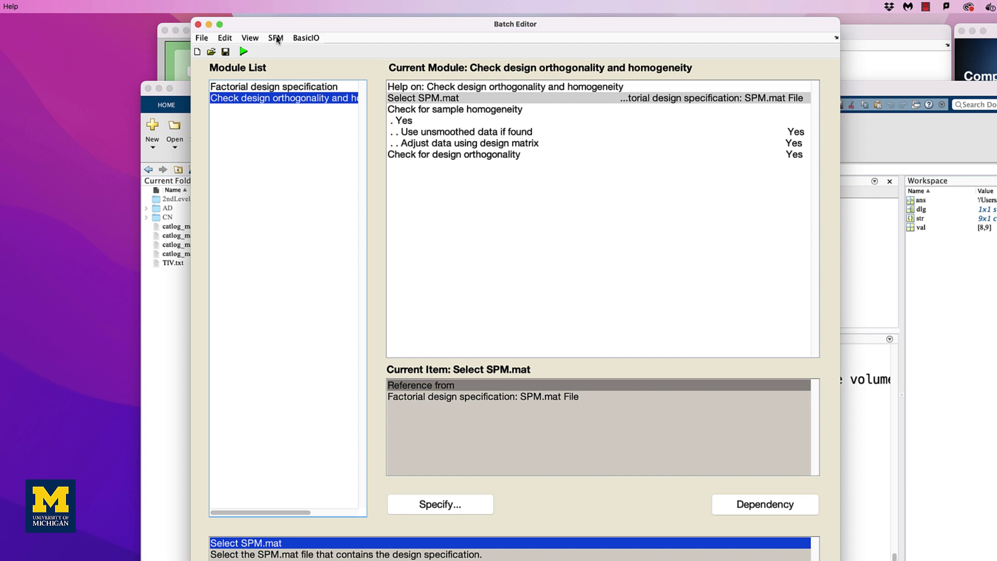
Add Model estimation and Contrast Manager from SPM > Stats, then view the Model estimation settings.
click(276, 38)
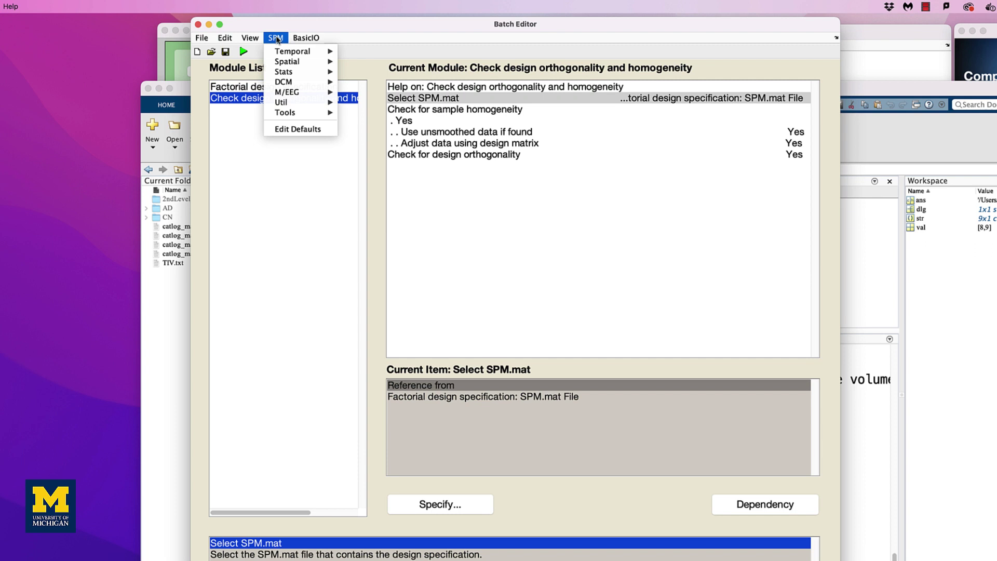
mouse_move(284, 74)
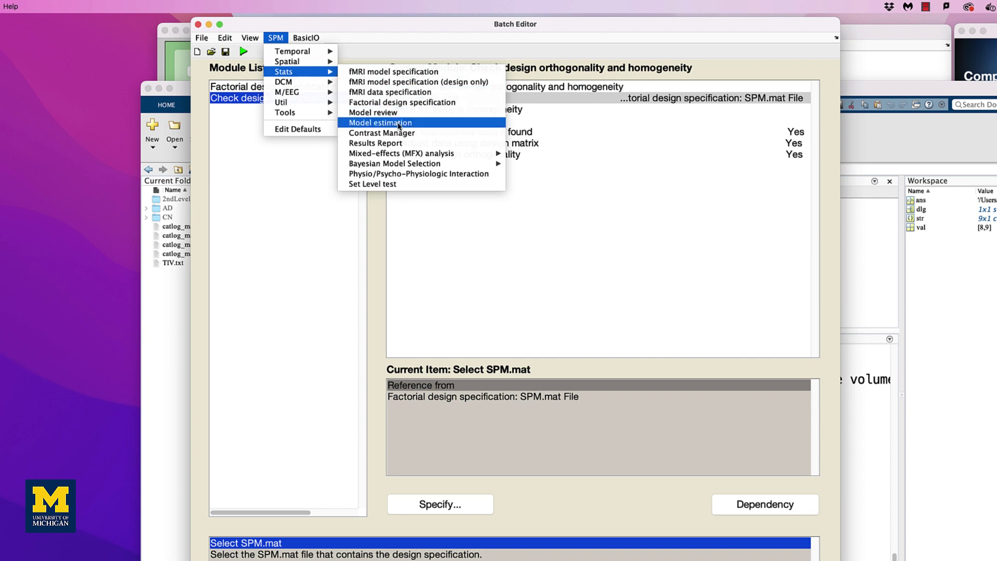
click(399, 126)
click(276, 38)
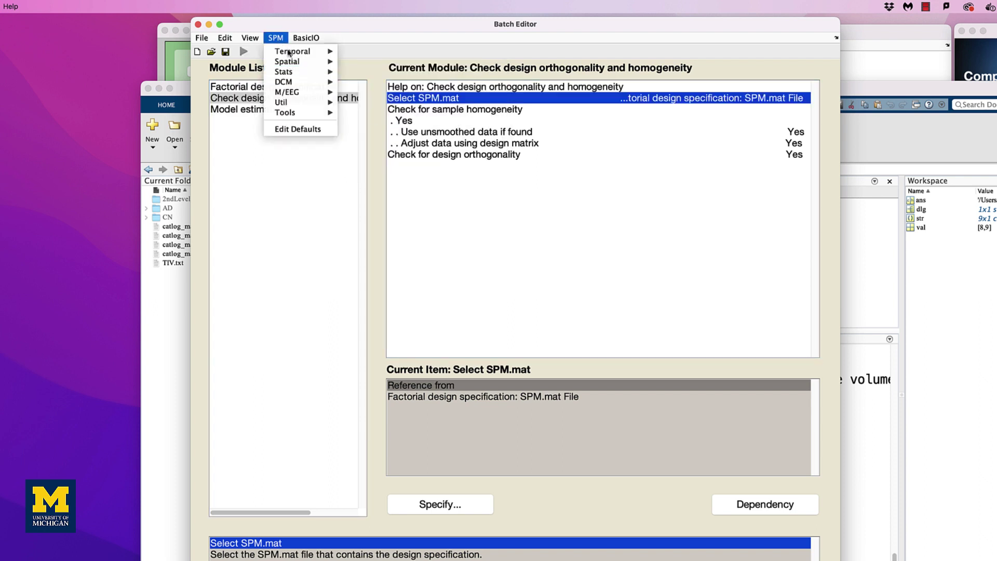
mouse_move(302, 76)
click(402, 133)
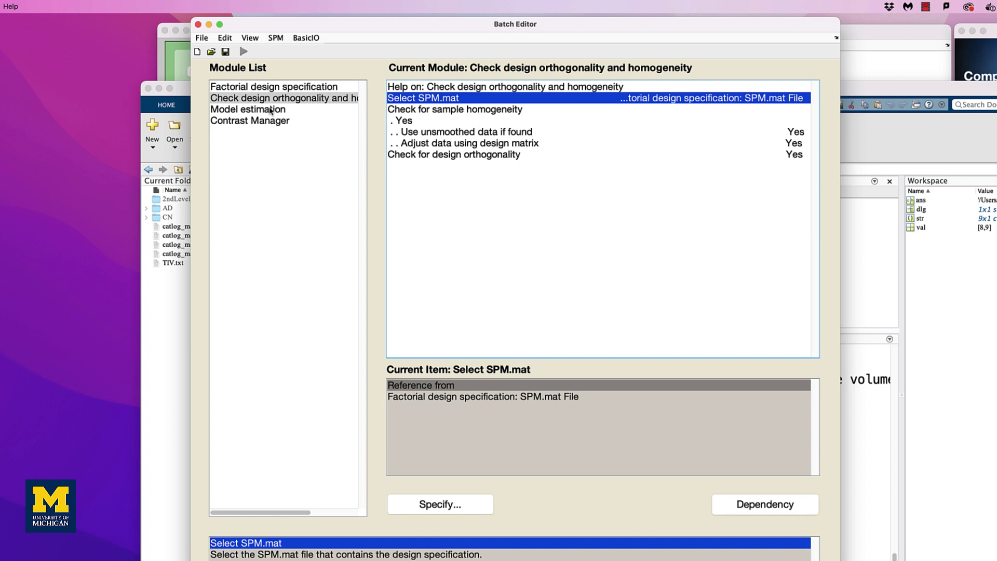
click(269, 110)
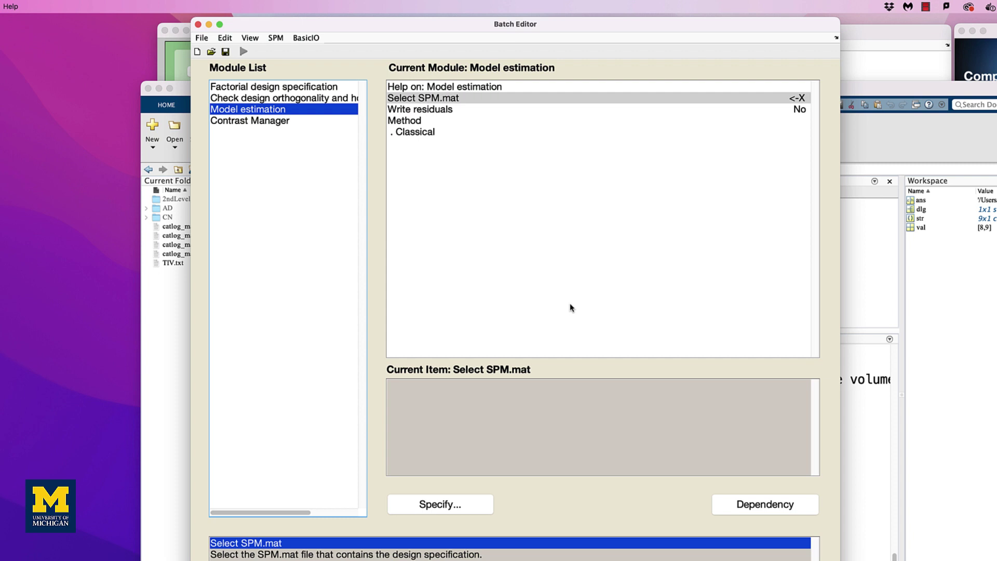
Feed the Factorial design SPM.mat into Model estimation, then begin linking Contrast Manager's SPM.mat input.
click(757, 504)
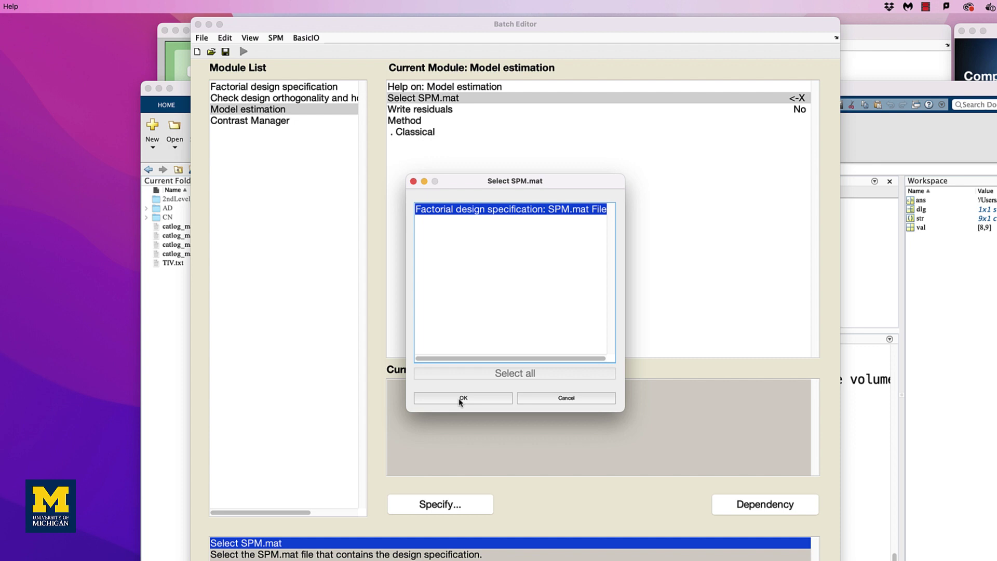
click(460, 399)
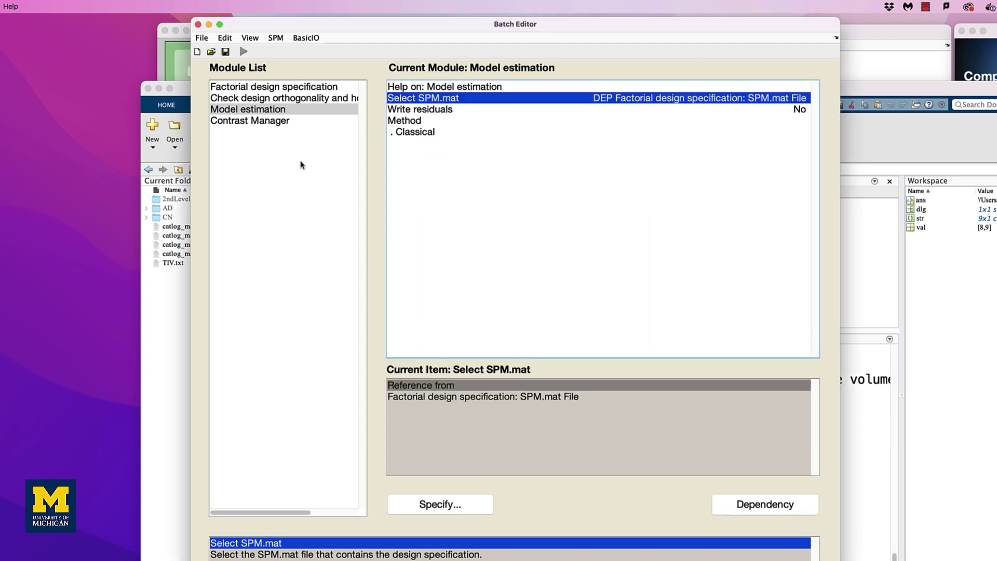
click(262, 126)
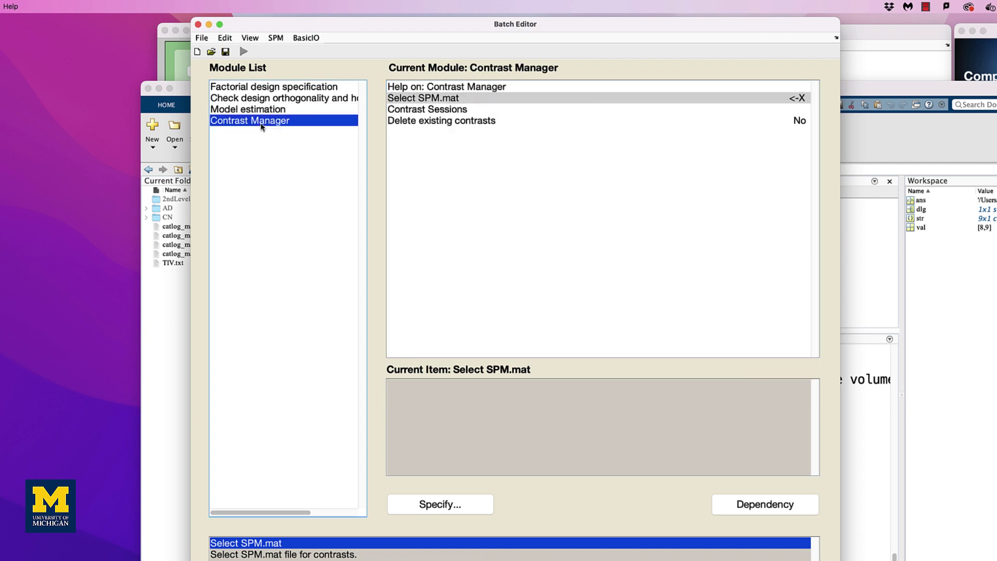
click(408, 100)
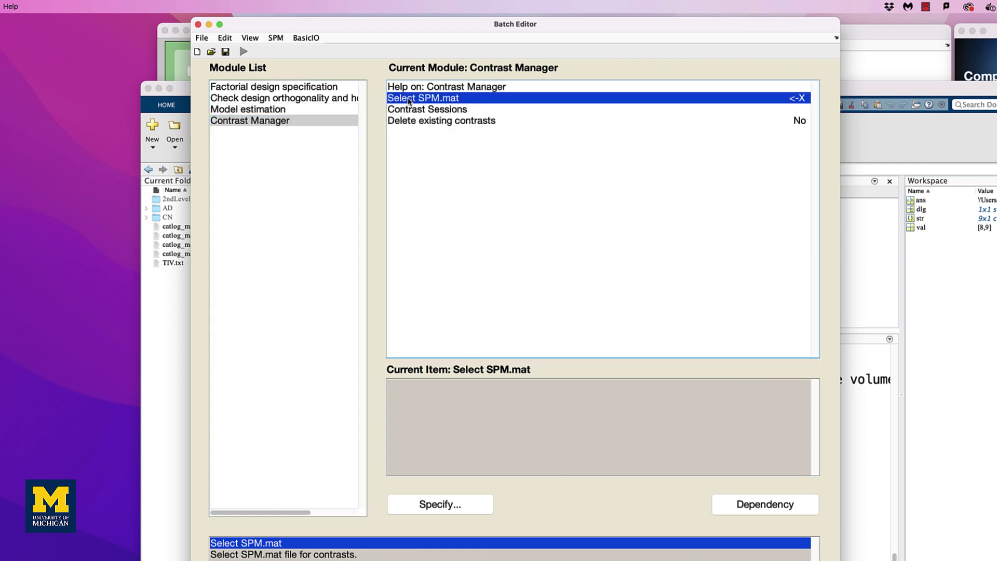
click(760, 508)
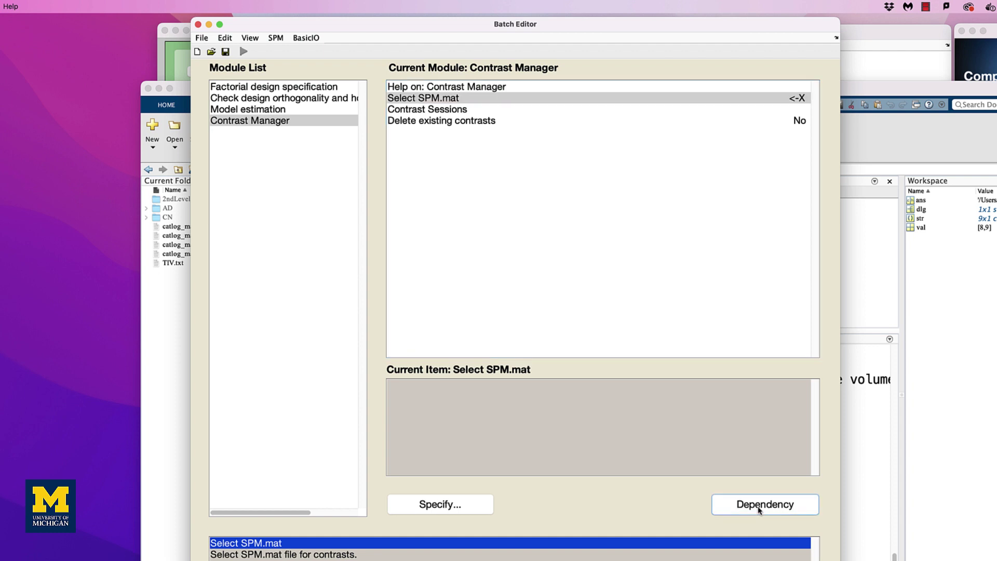
Use Model estimation's SPM.mat for the Contrast Manager and add two T-contrasts.
double_click(497, 221)
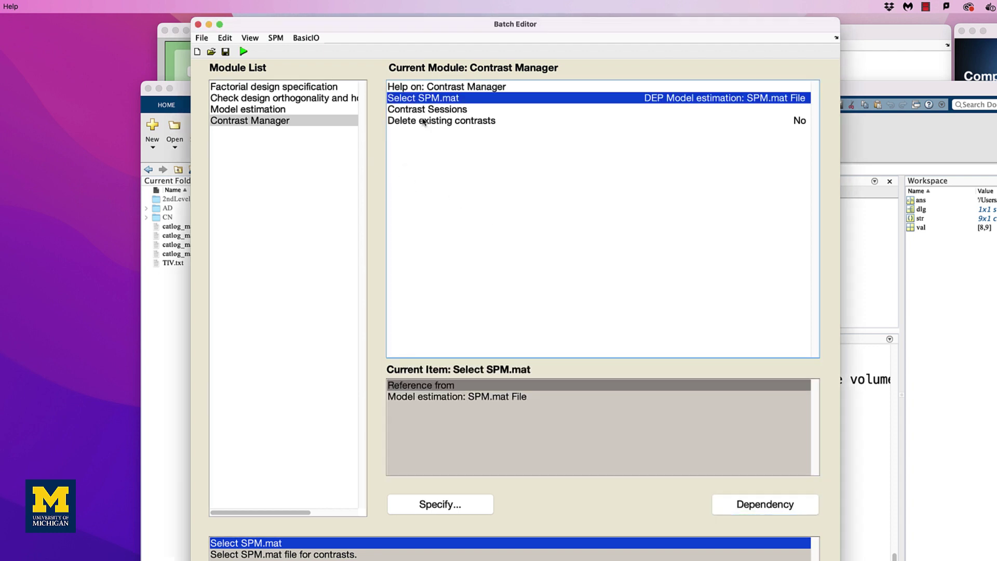
click(442, 110)
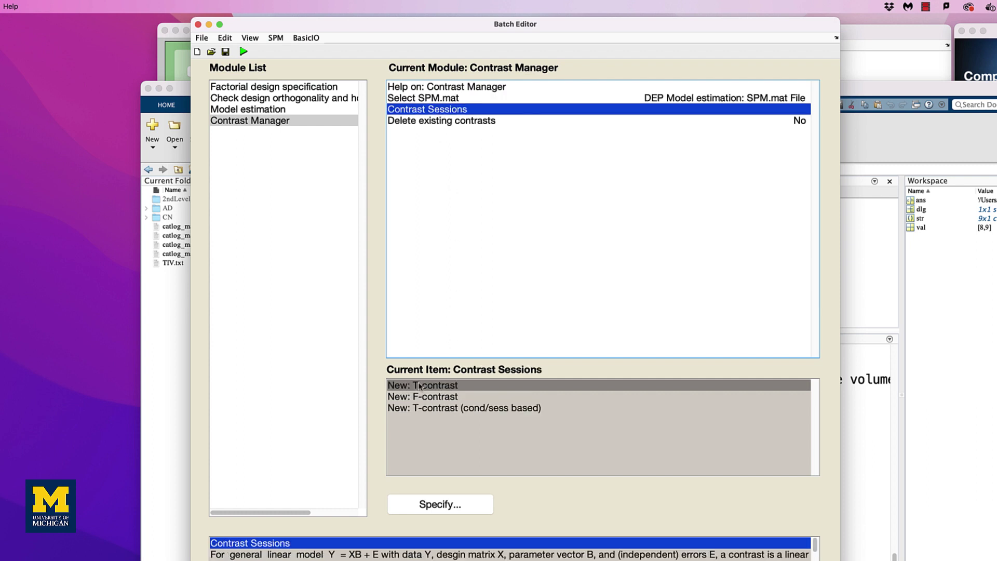
double_click(421, 385)
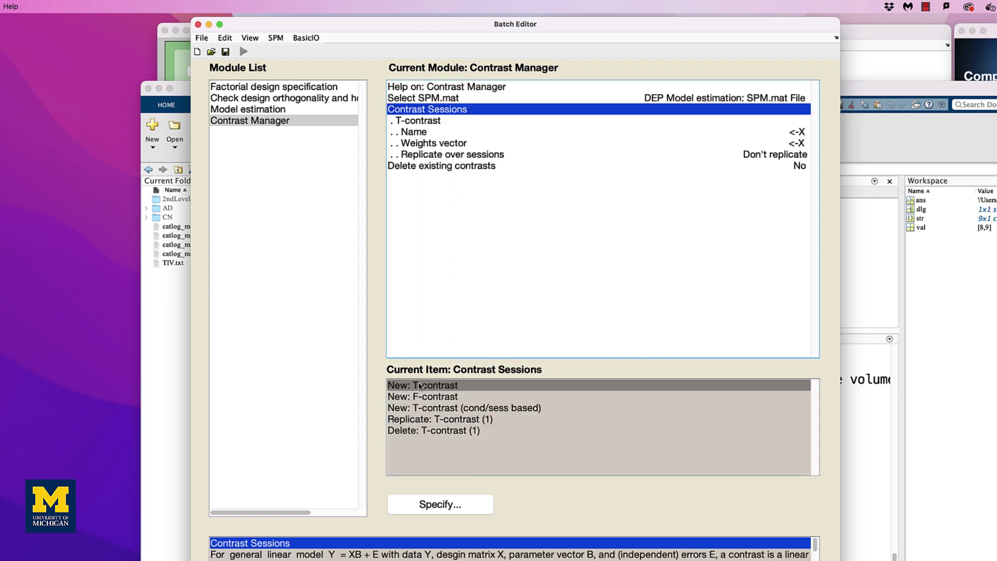
double_click(421, 386)
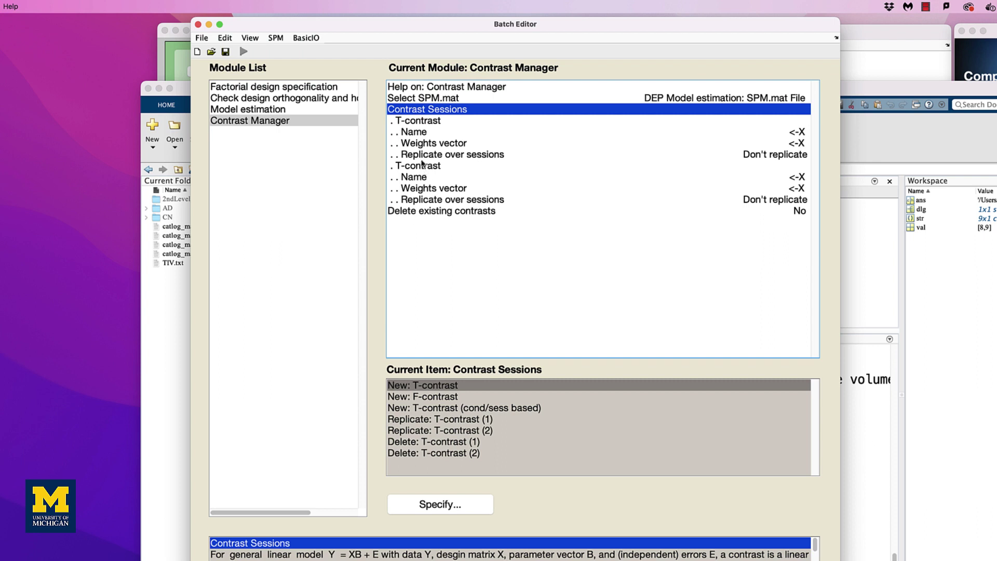
Name the first T-contrast AD-CN with weights vector 1 -1.
double_click(426, 134)
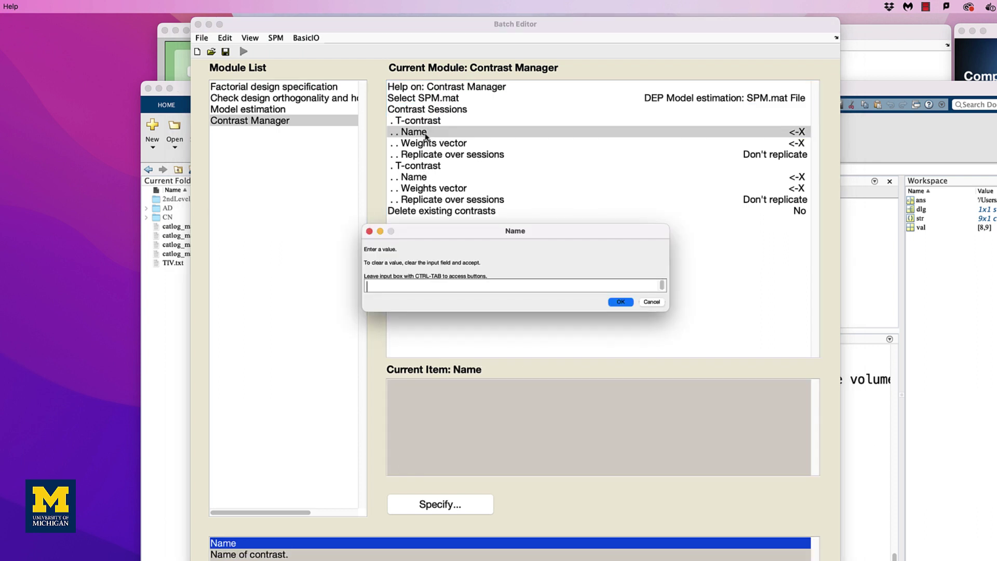
text(AD-CN)
click(621, 302)
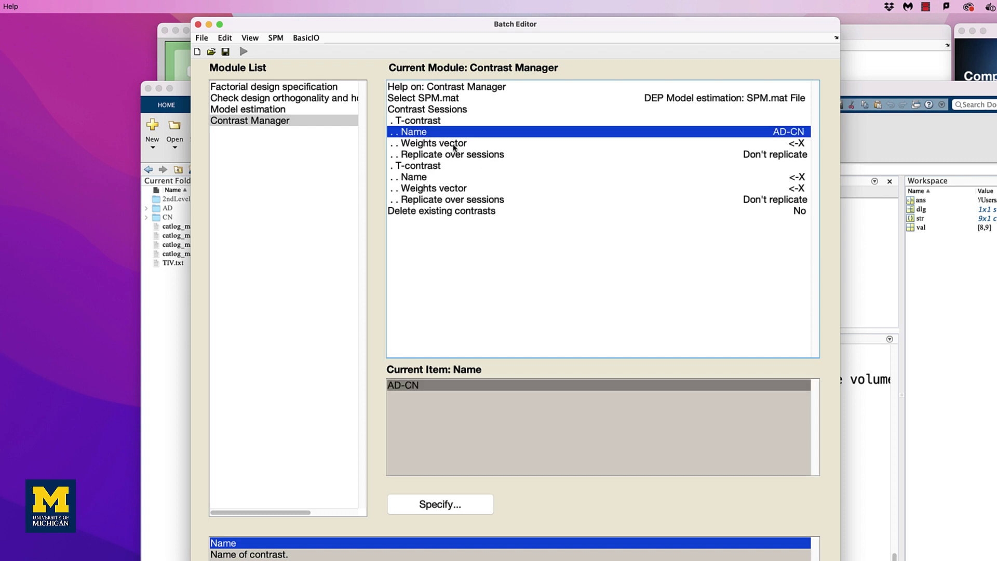
double_click(454, 144)
text(1 -1)
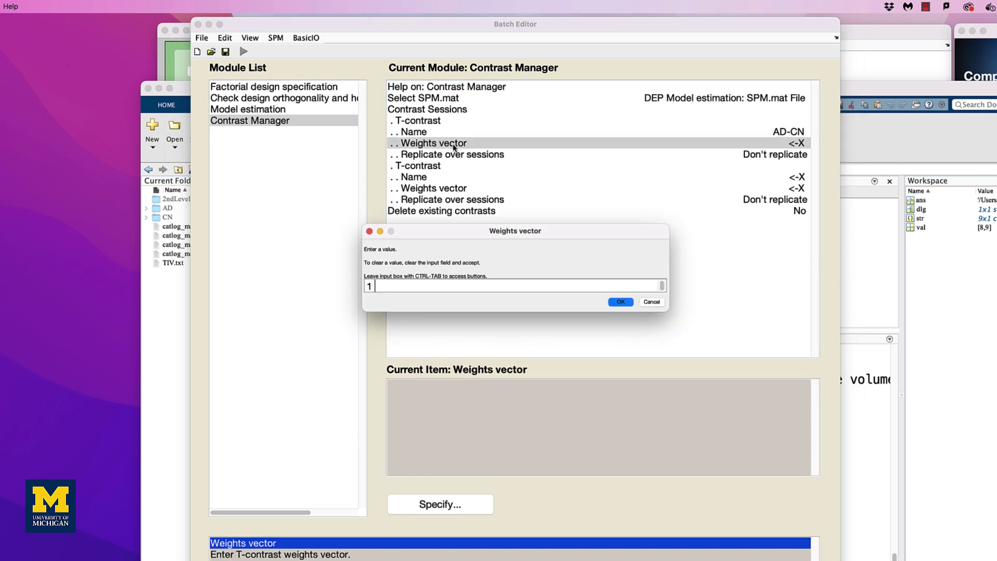
click(621, 302)
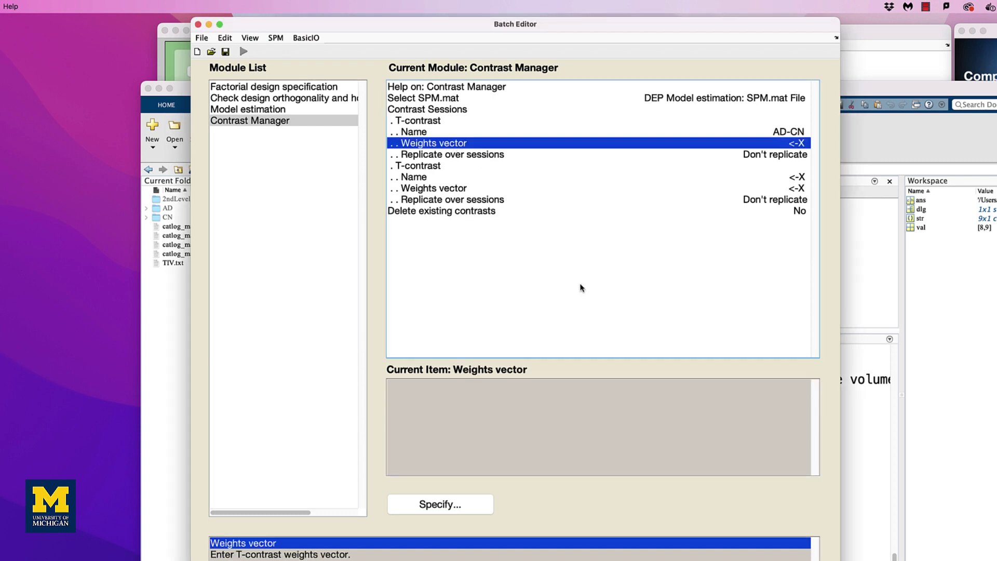
Name the second T-contrast CN-AD with weights vector -1 1.
double_click(432, 178)
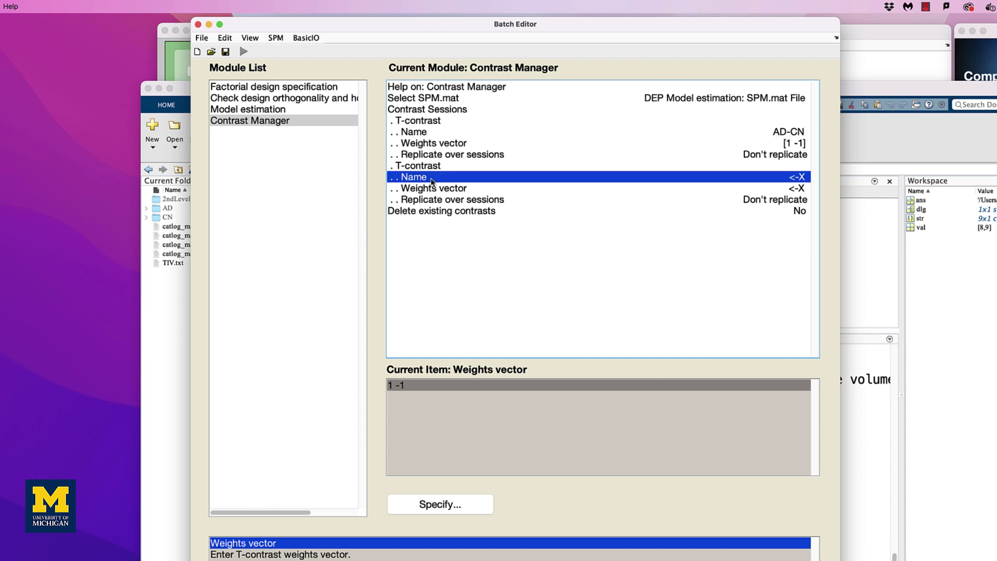
text(CN-AD)
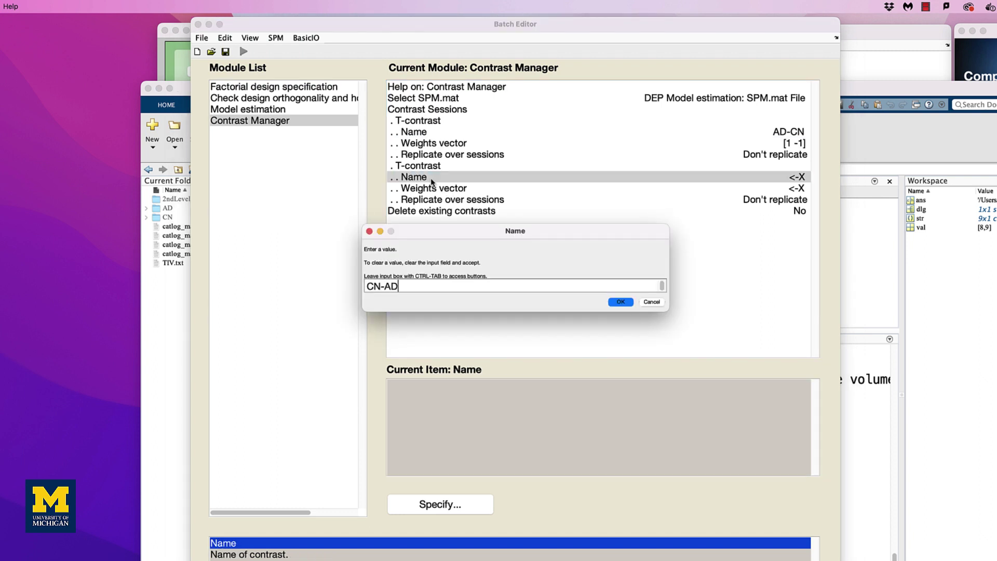
click(621, 302)
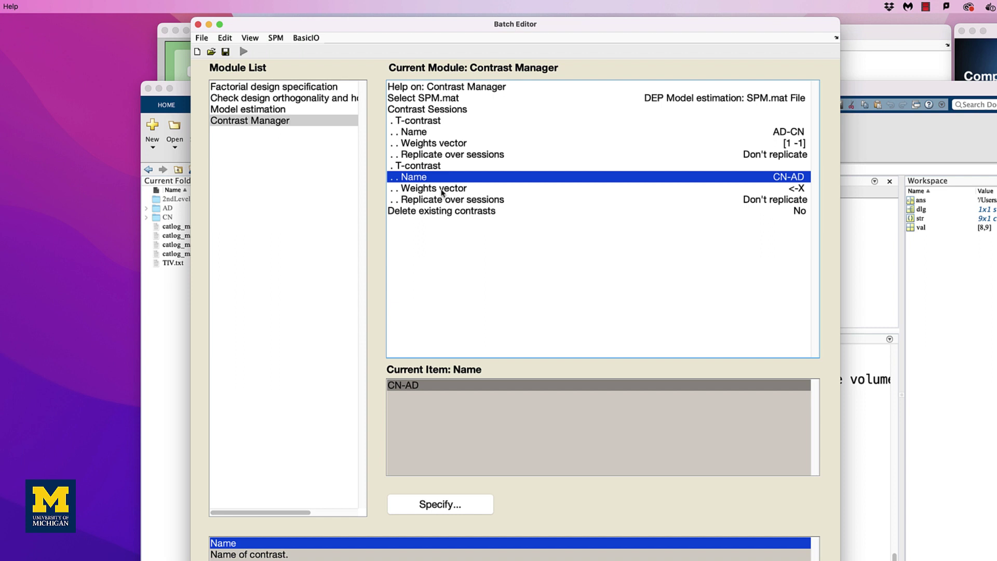
double_click(442, 190)
text(-1 1)
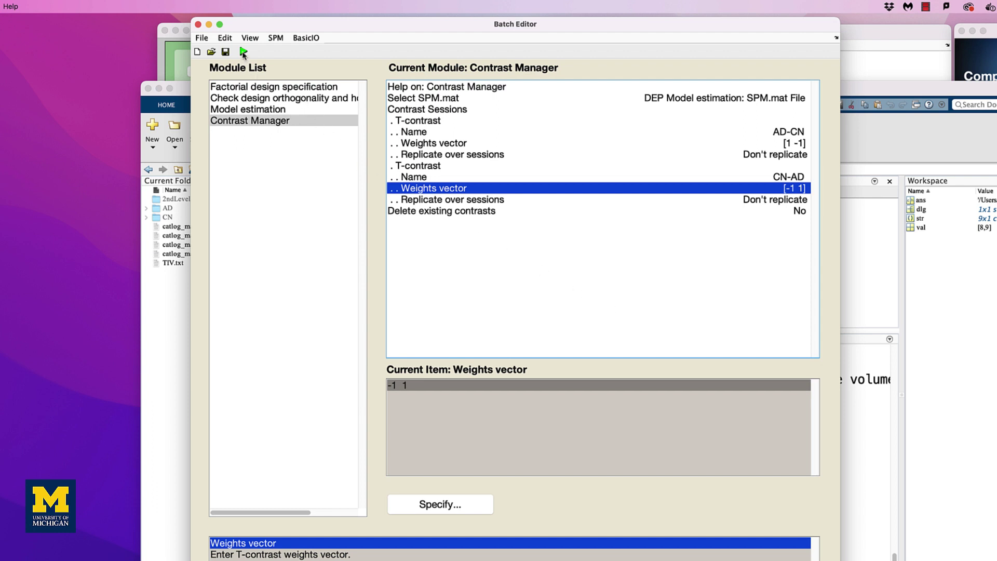
Run the contrast batch and read the Group1/TIV and Group2/TIV orthogonality values.
click(243, 52)
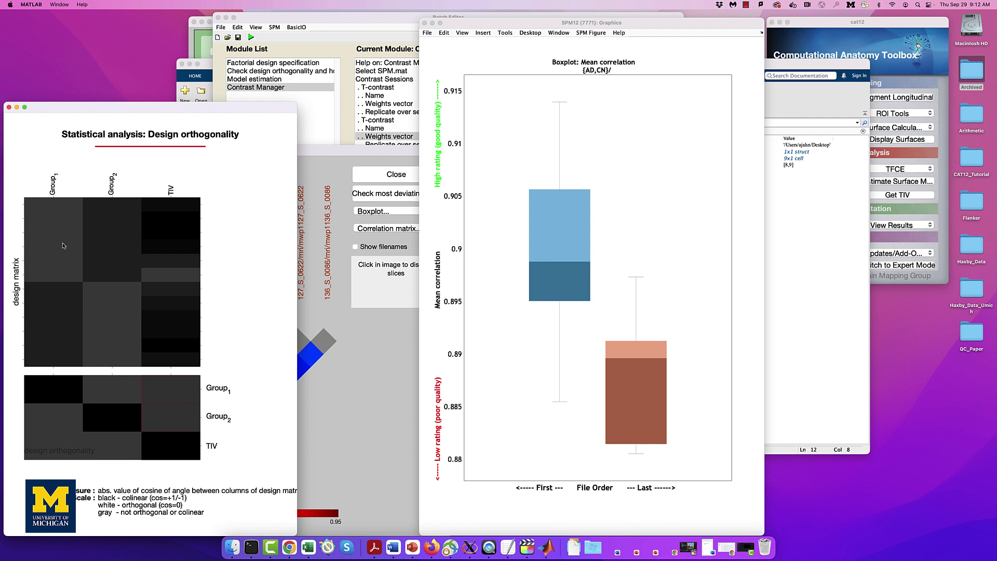
click(168, 397)
click(170, 406)
click(170, 402)
drag(170, 402, 170, 416)
Open Results, load the 2ndLevel_AD_CN SPM.mat and choose contrast 002 CN-AD.
click(198, 52)
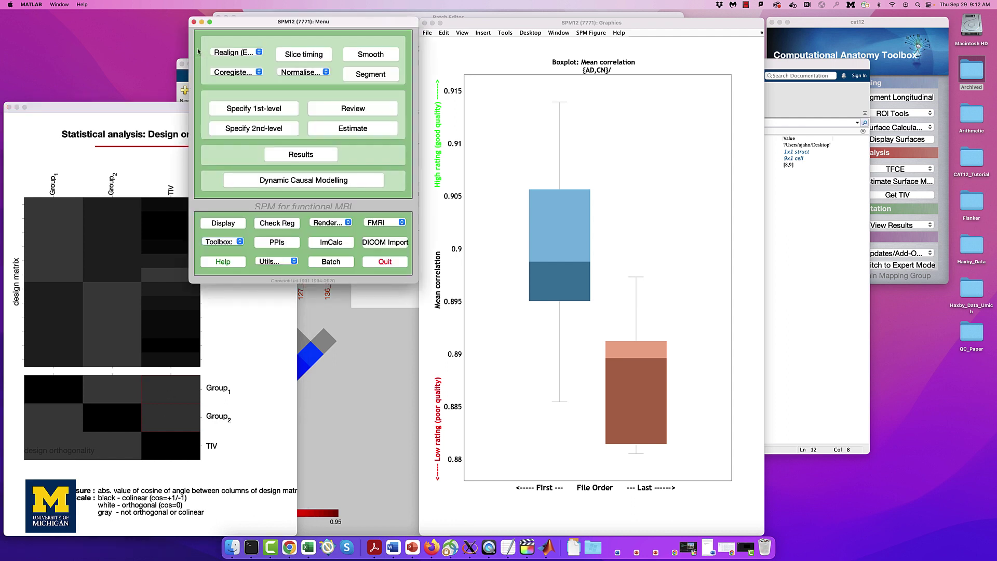
click(297, 155)
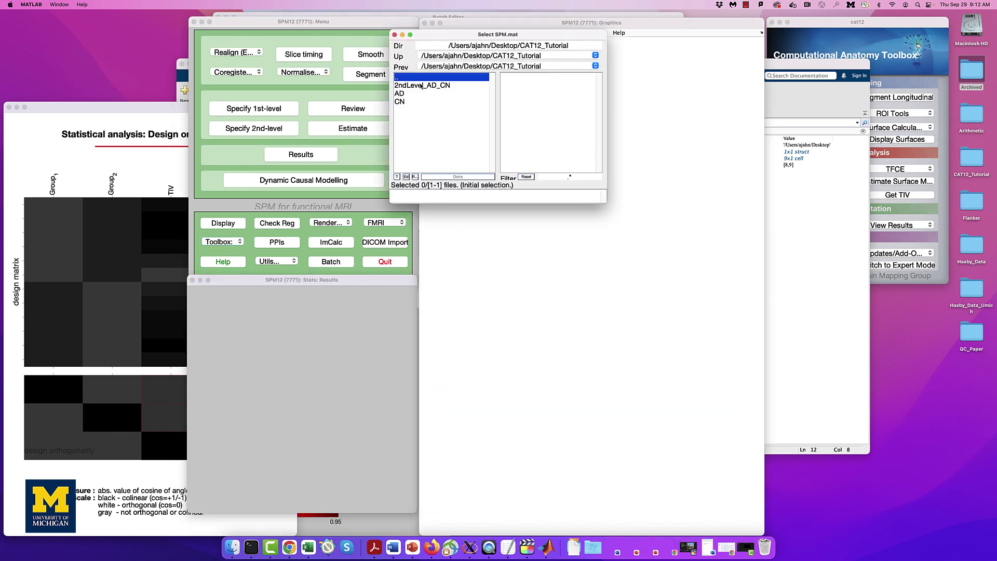
double_click(421, 86)
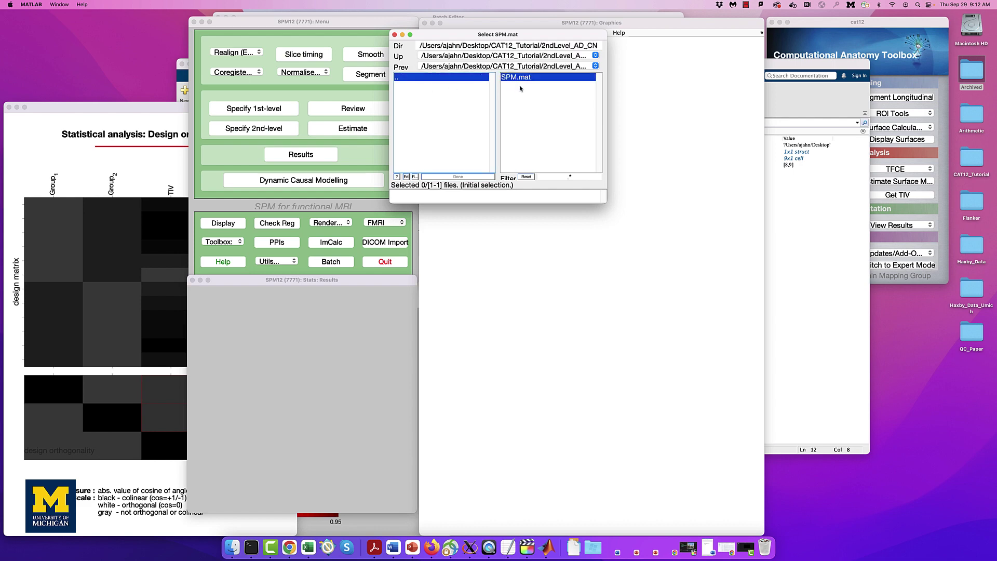
click(520, 88)
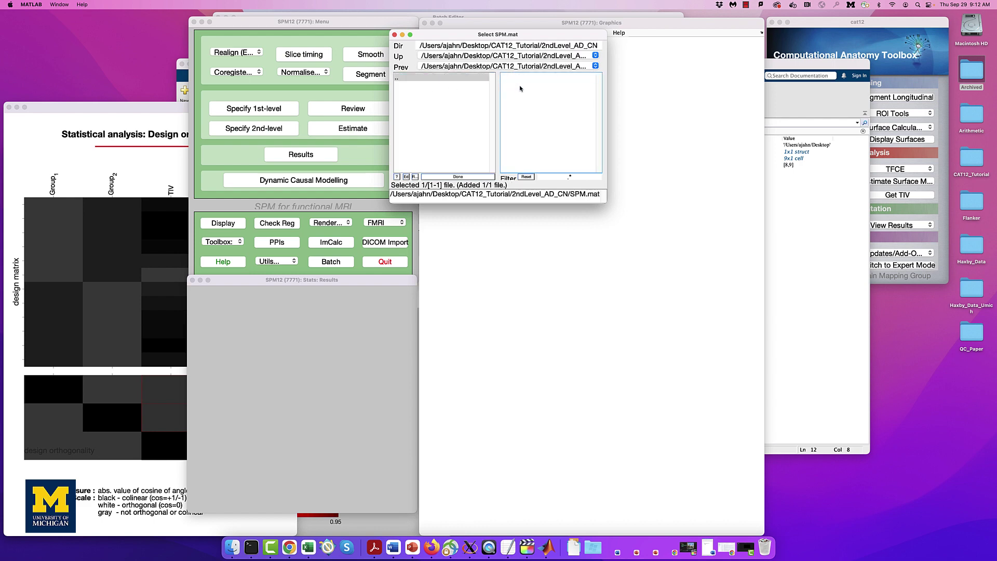
click(444, 177)
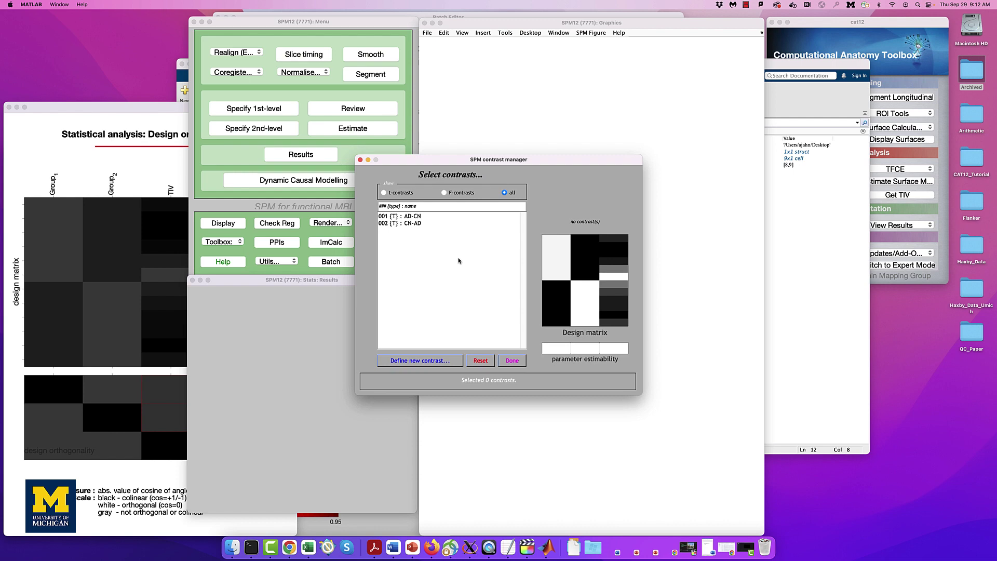
double_click(414, 225)
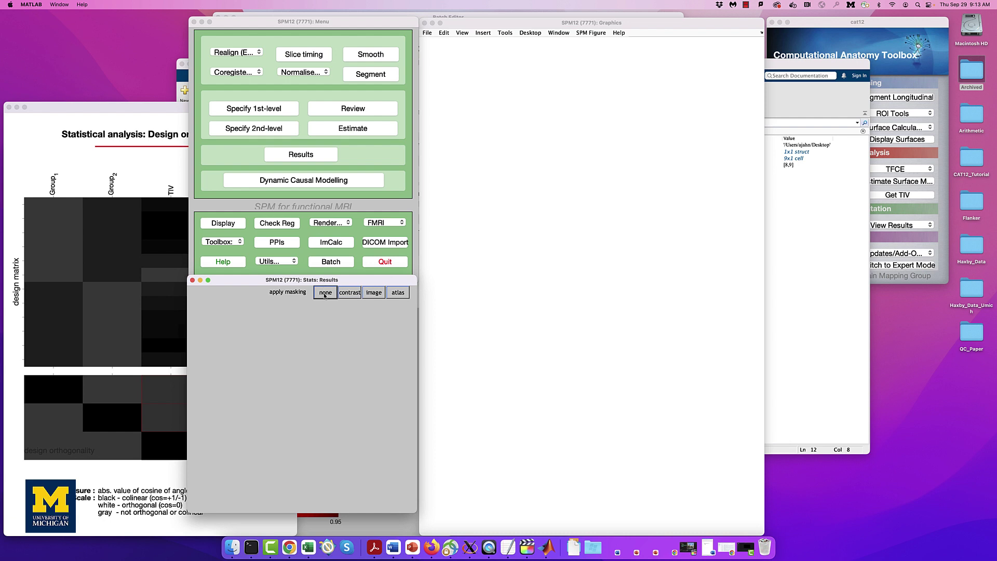
Show CN-AD results with no masking, uncorrected p 0.01 and a 50-voxel extent threshold.
click(324, 294)
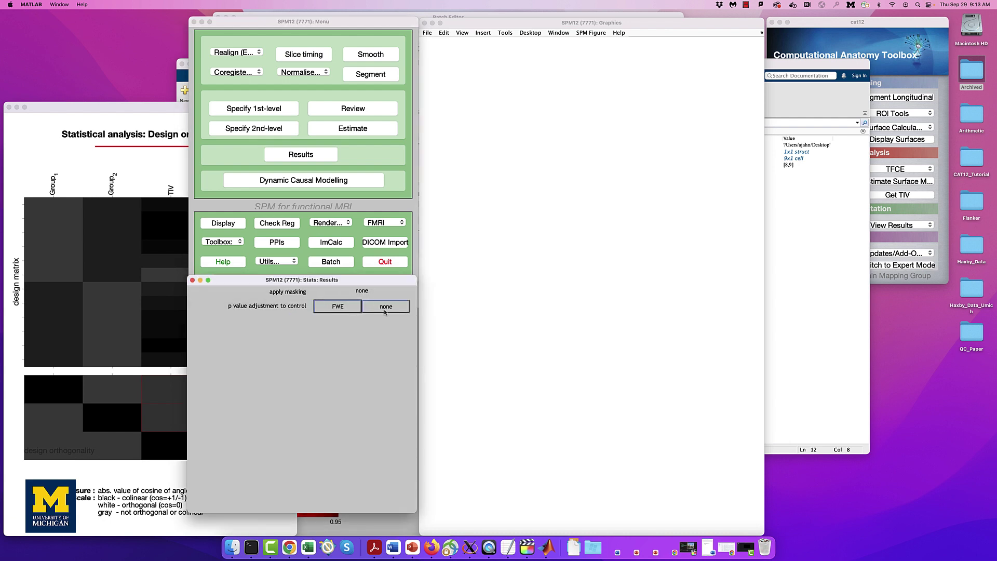
click(384, 307)
click(384, 310)
key(BackSpace)
key(BackSpace)
text(1)
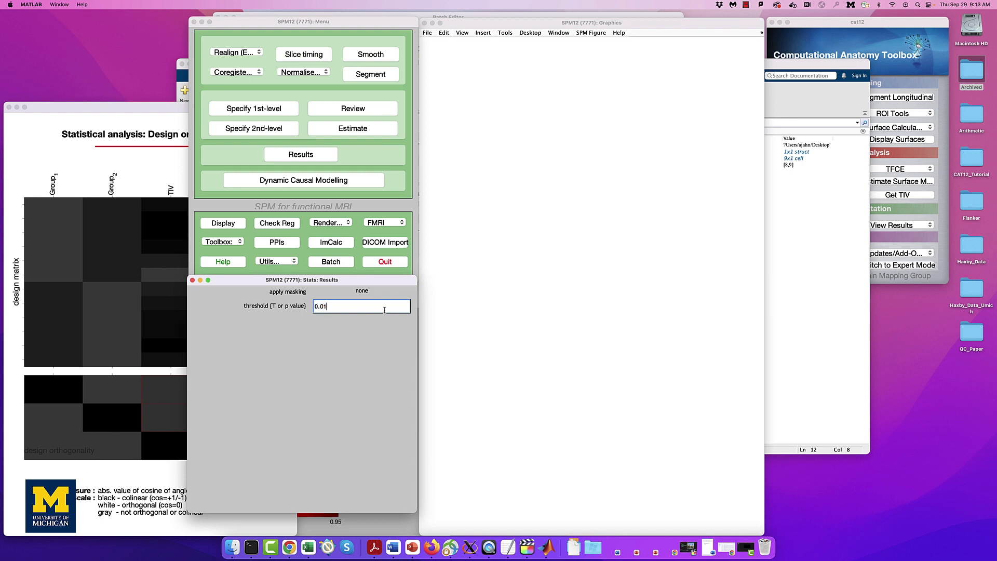
key(Return)
text(50)
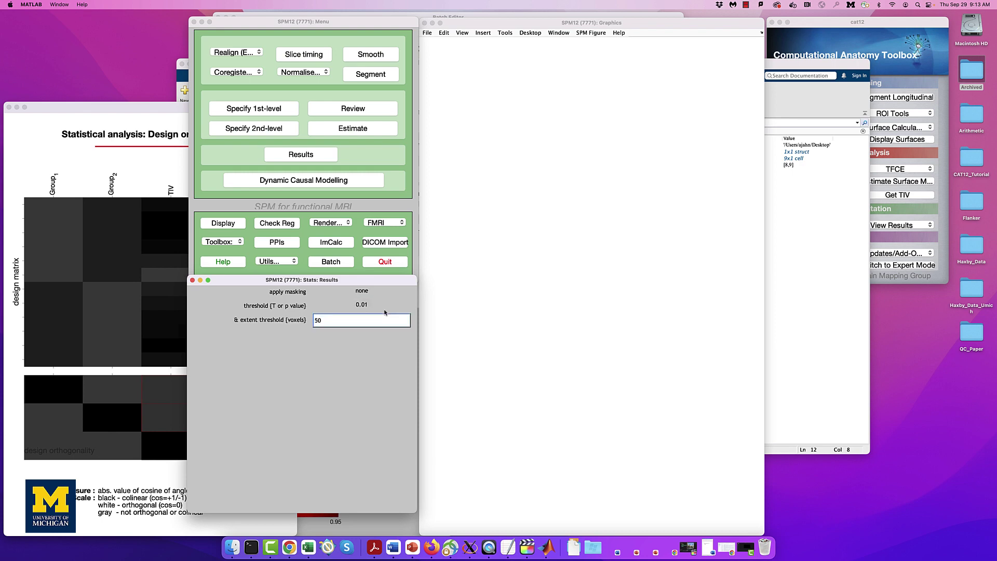
key(Return)
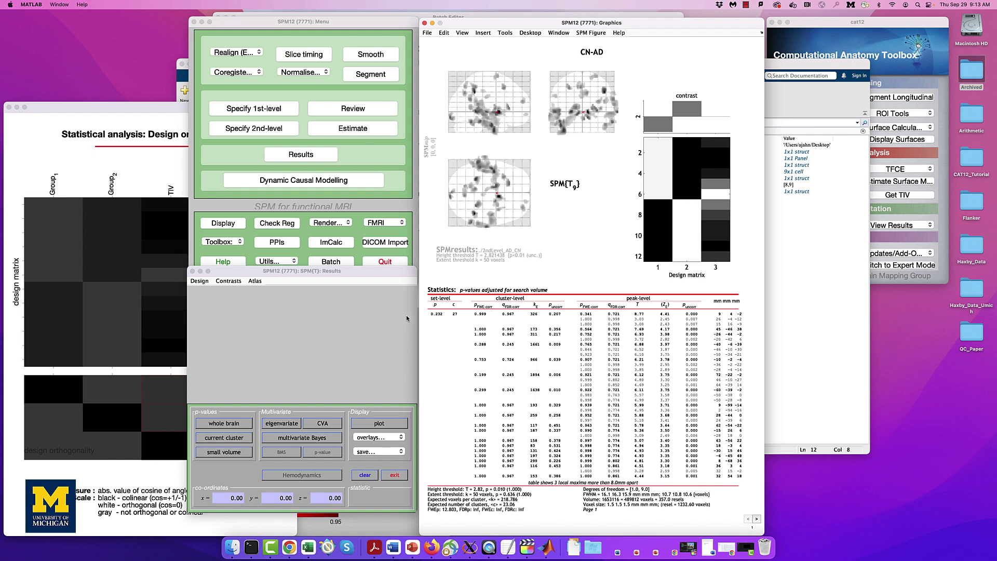
Overlay CN-AD results as sections on spm12/canonical single_subj_T1.nii.
click(310, 206)
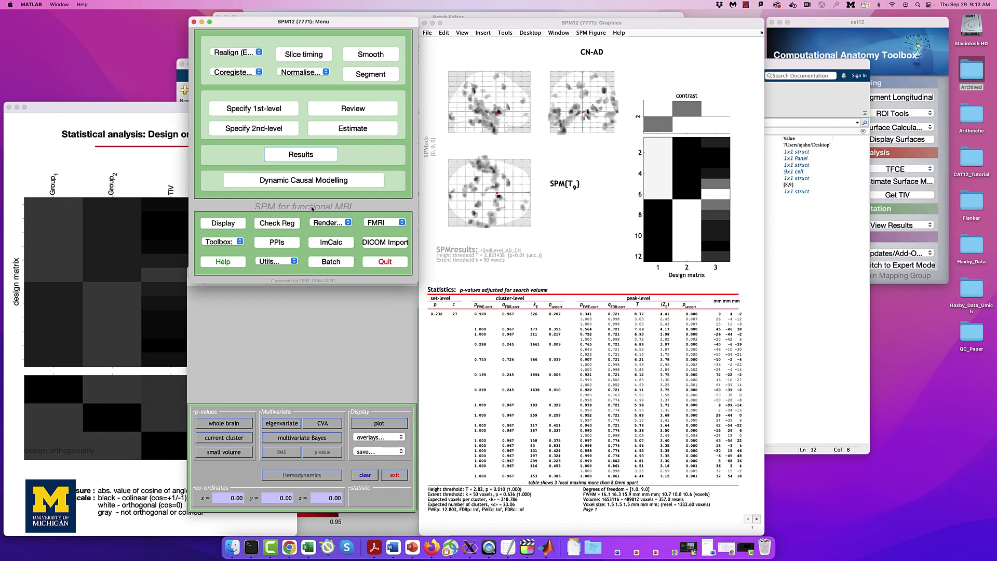
click(384, 438)
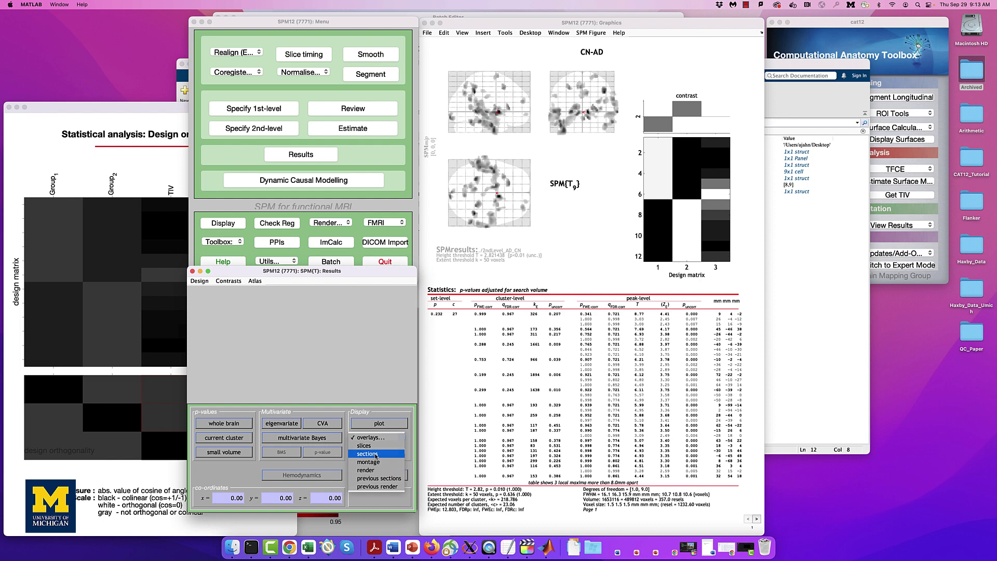
click(377, 454)
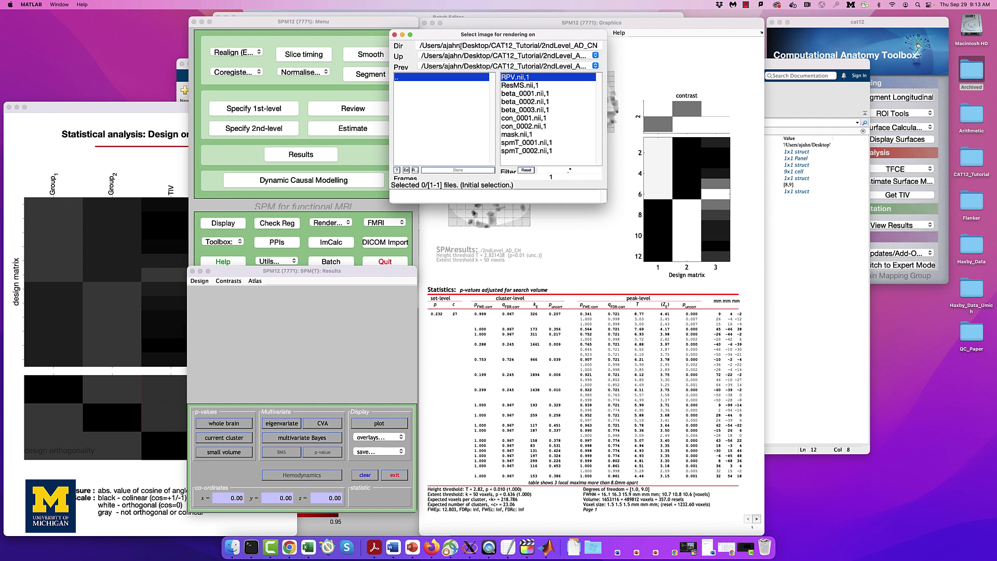
drag(462, 45, 633, 52)
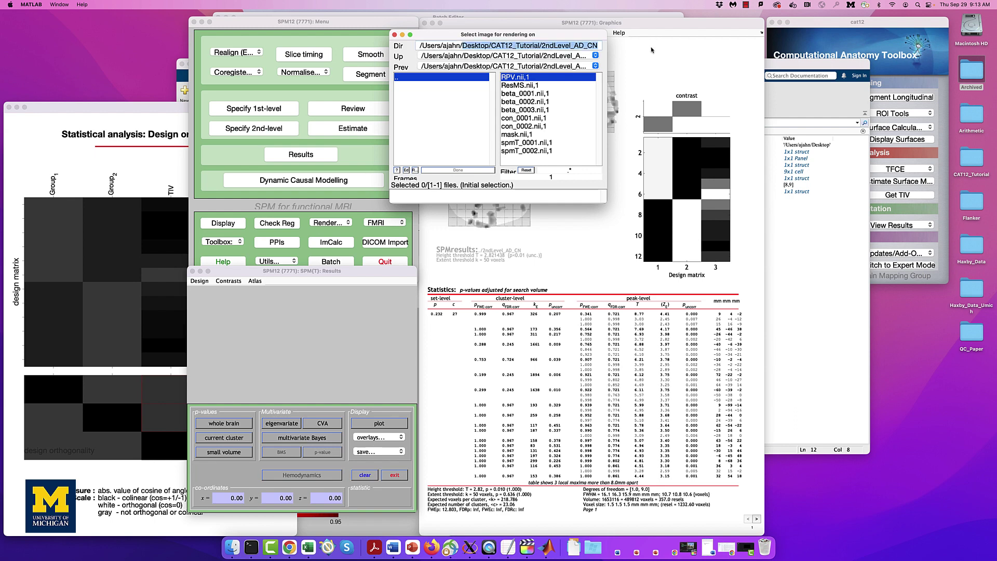
text(spm12/canonical)
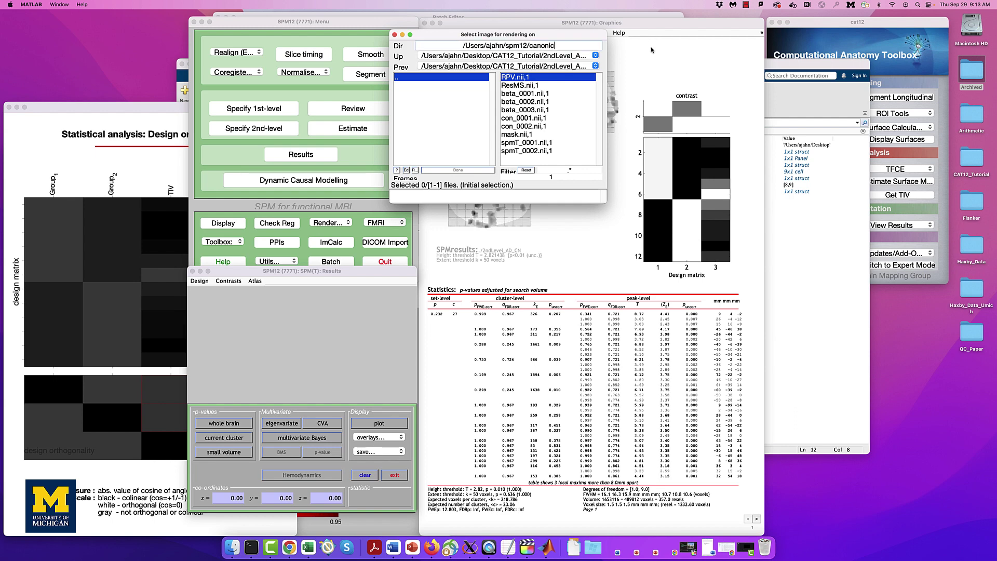
key(Return)
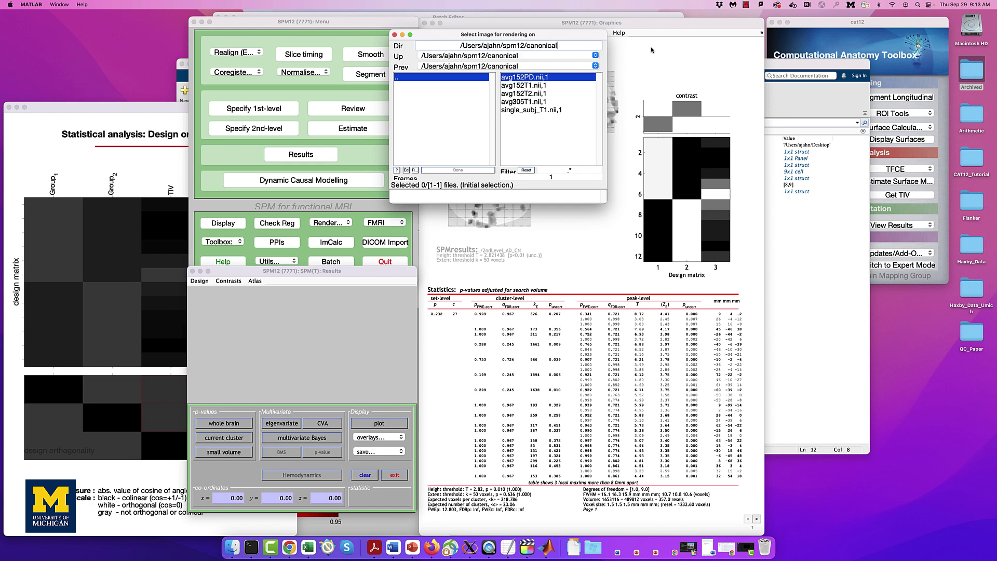
click(535, 110)
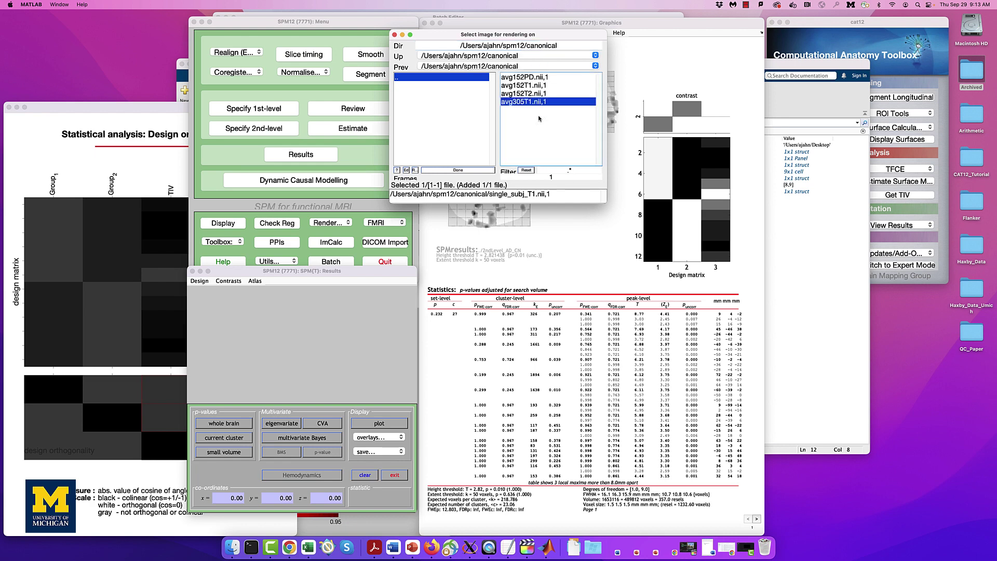
click(460, 170)
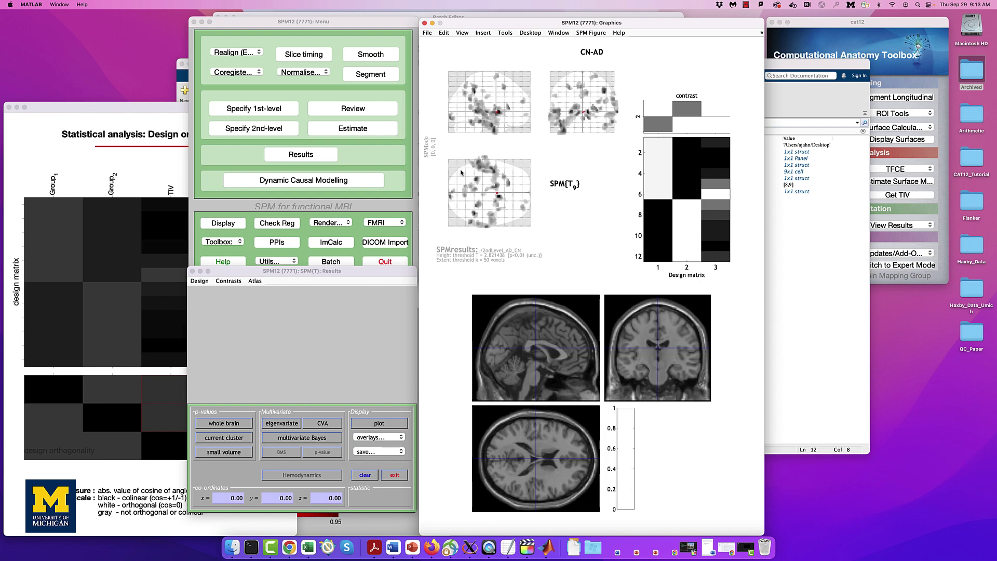
Move the crosshair onto the CN-AD cluster near x=-35.41, z=-21.38 in the coronal slice.
click(638, 373)
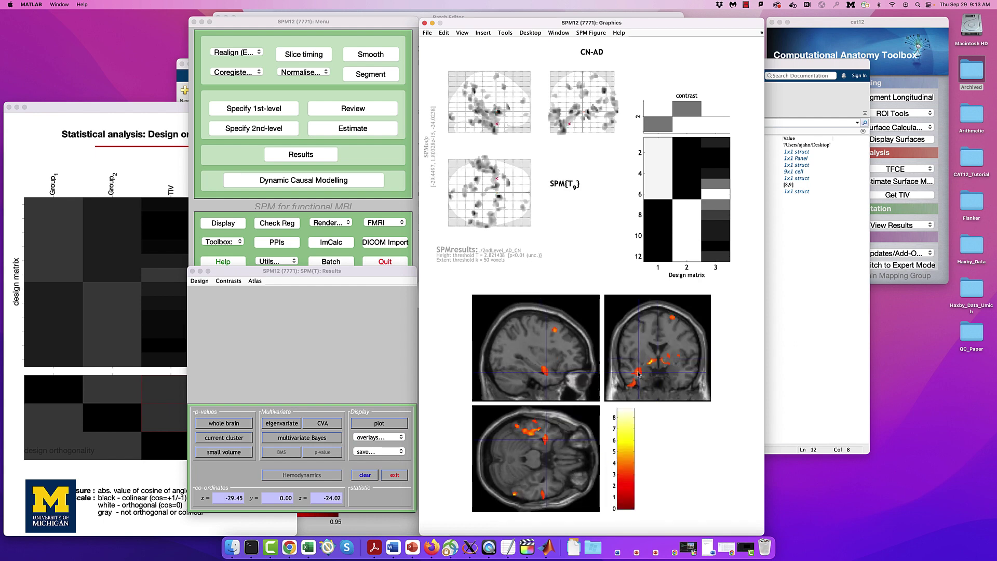